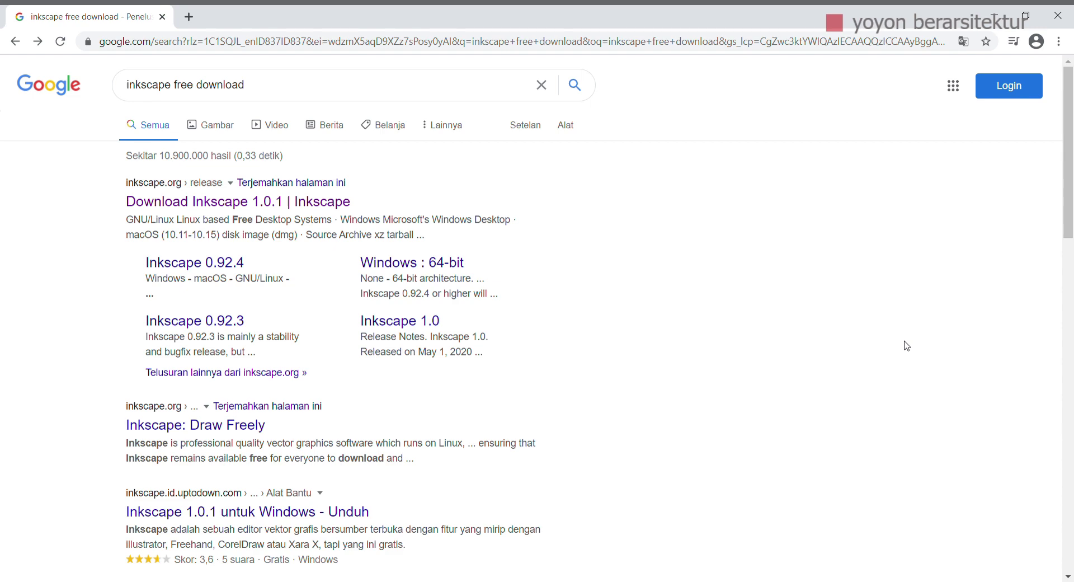
# Step: Look over the search results for the Inkscape download and open the Inkscape 1.0.1 release page
pyautogui.scroll(-8, 659, 353)
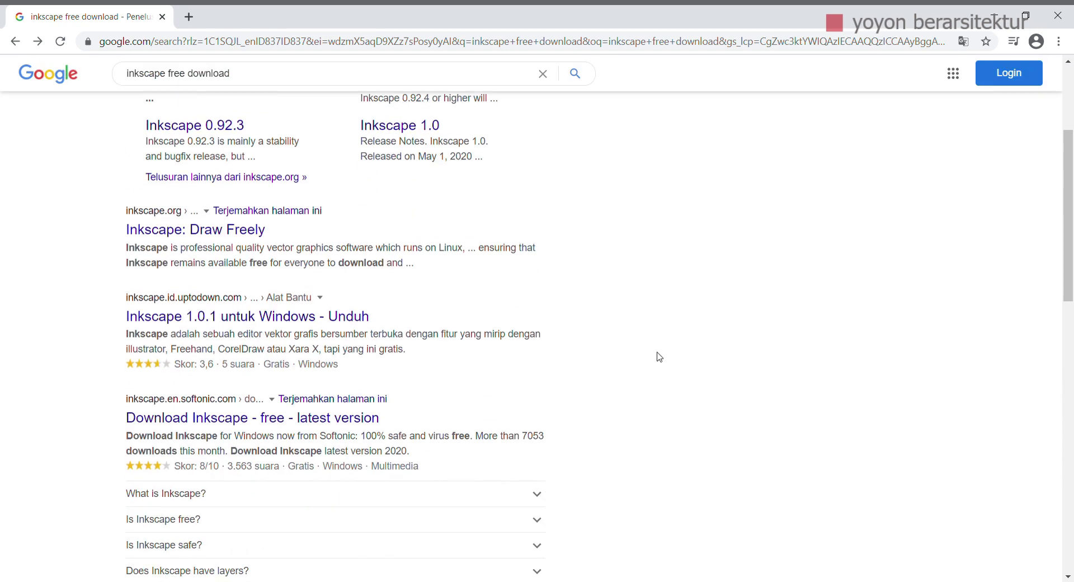
pyautogui.scroll(8, 647, 384)
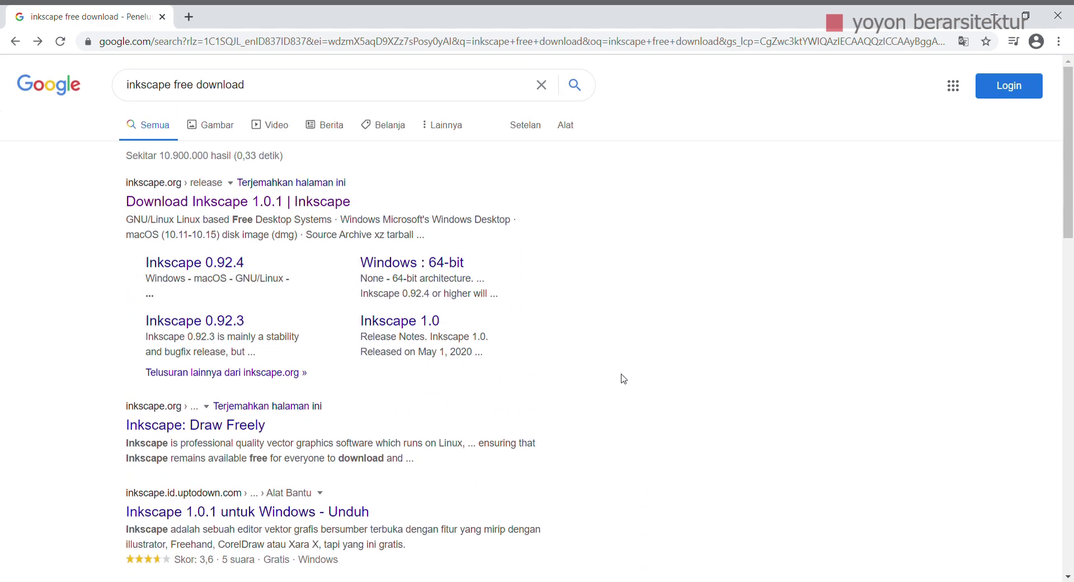
pyautogui.click(210, 206)
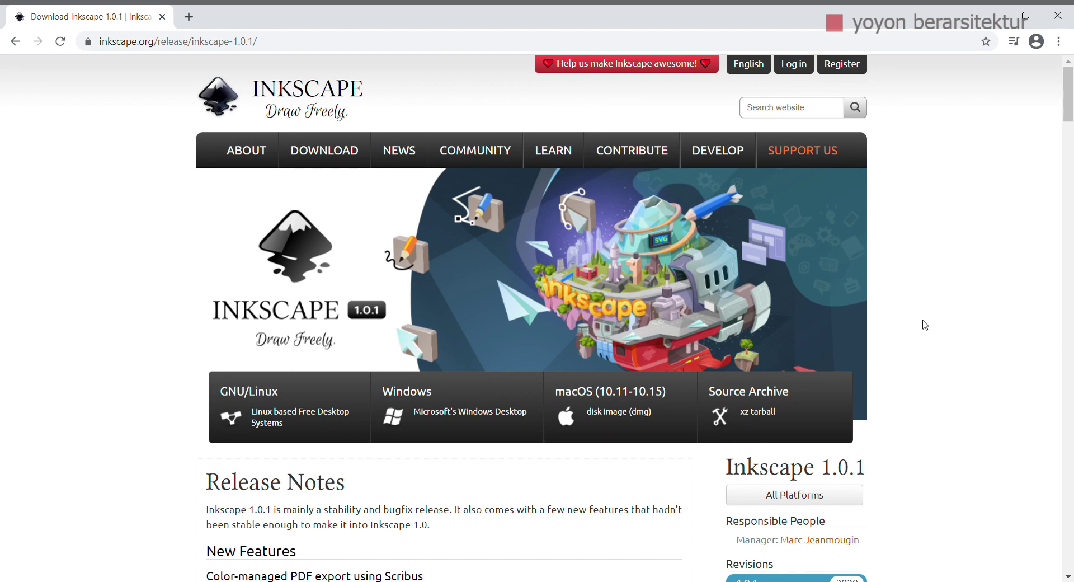
# Step: Look through the Inkscape 1.0.1 release notes and open the downloads for Microsoft's Windows Desktop
pyautogui.scroll(-1, 925, 324)
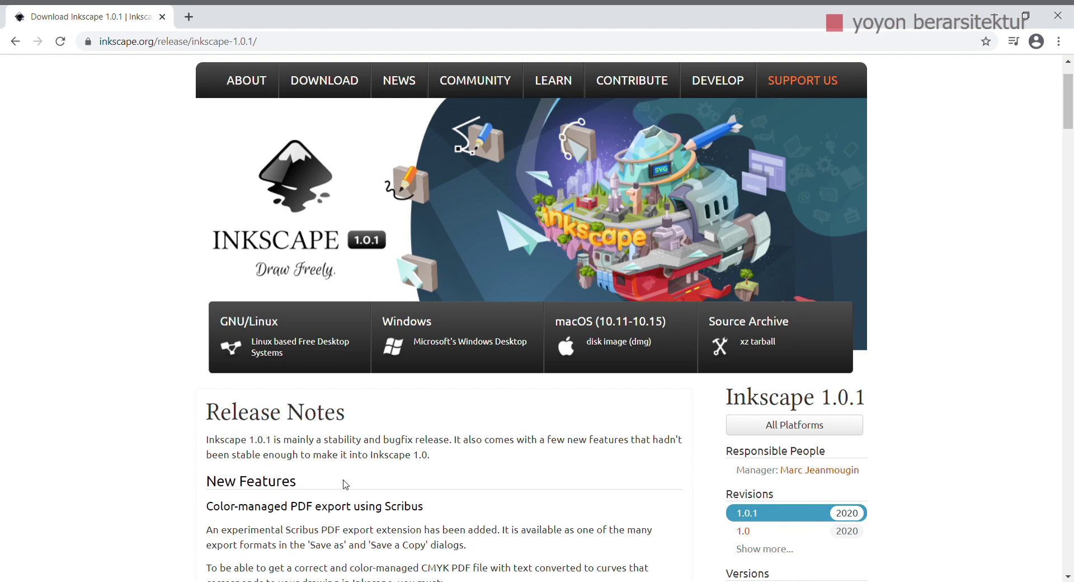
pyautogui.scroll(-2, 777, 485)
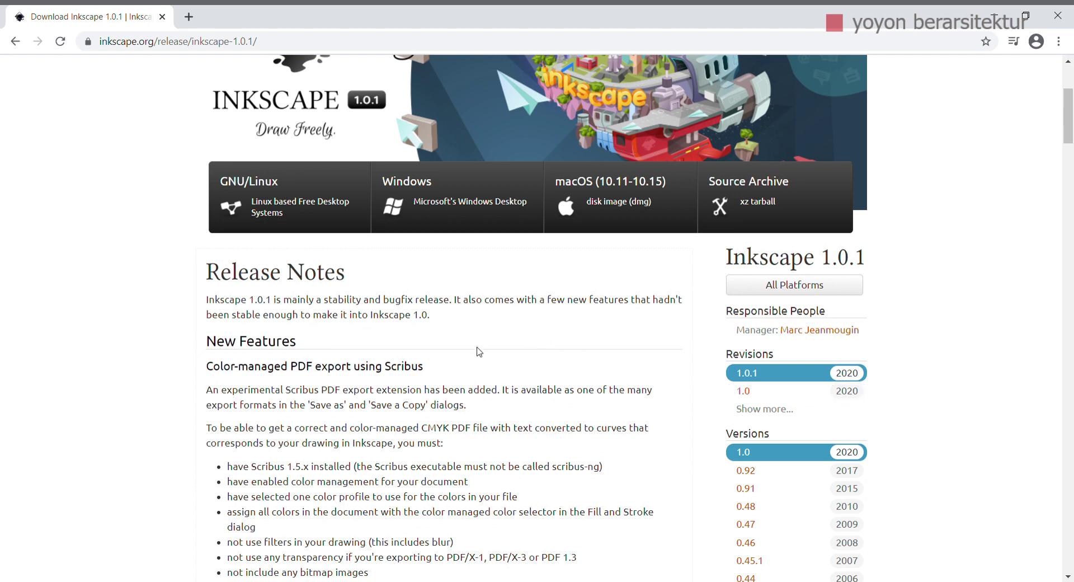
pyautogui.scroll(-1, 478, 353)
pyautogui.scroll(-4, 539, 364)
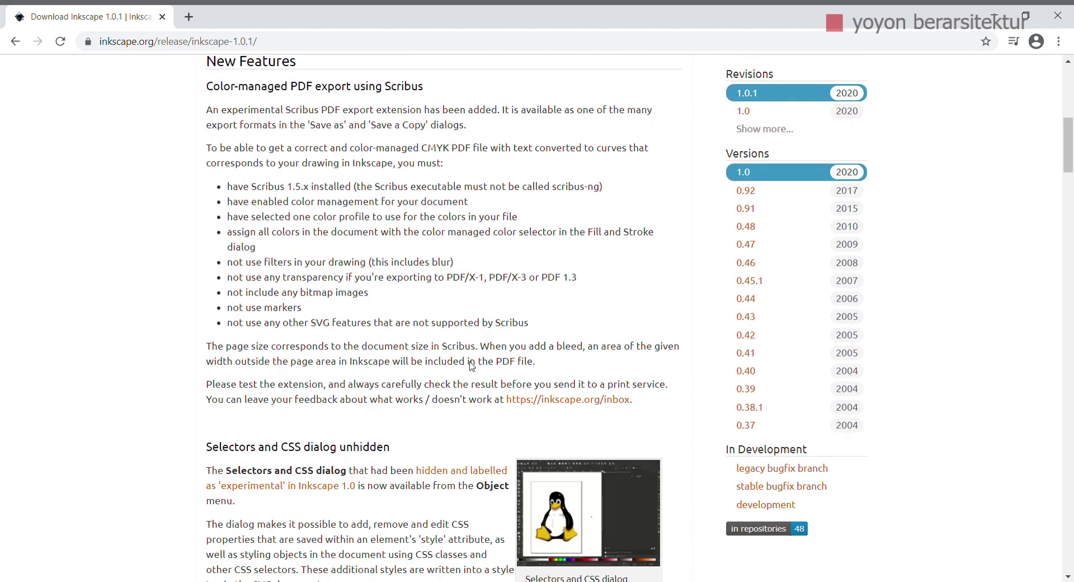
pyautogui.scroll(6, 537, 364)
pyautogui.scroll(1, 460, 410)
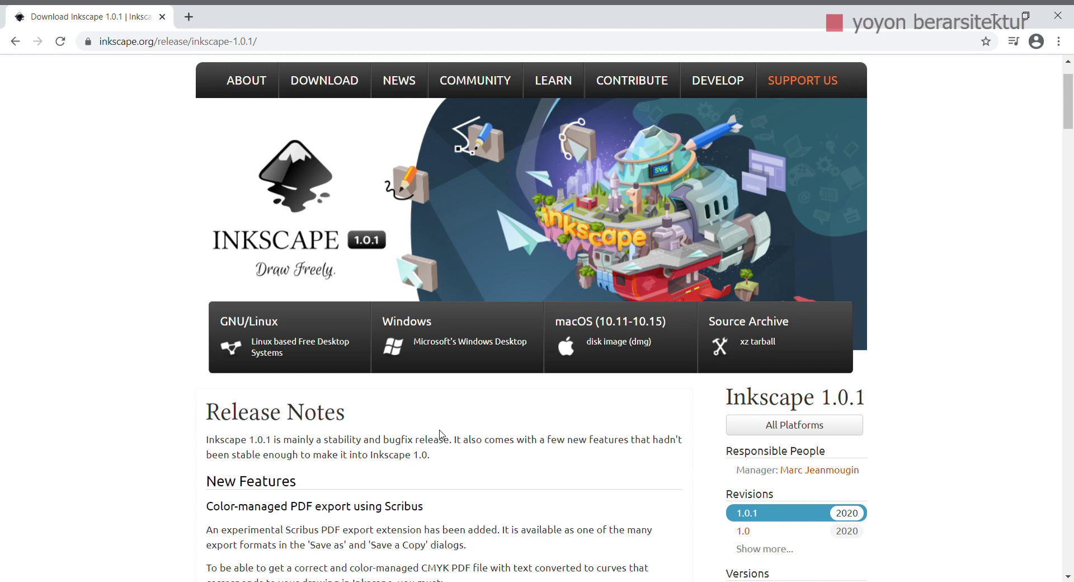
pyautogui.click(456, 349)
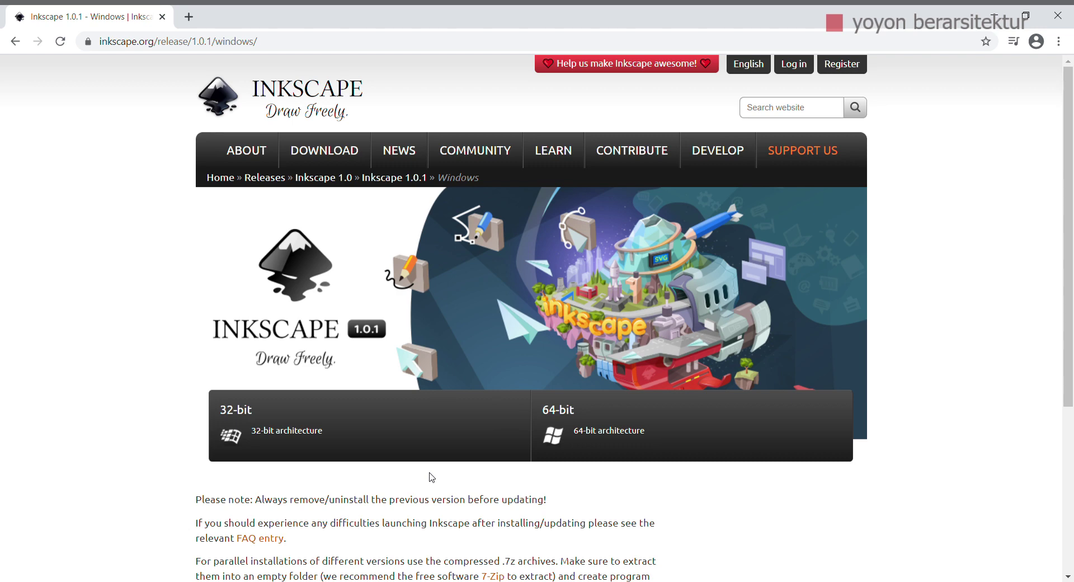
# Step: Open the 64-bit architecture download options for Inkscape 1.0.1 on Windows
pyautogui.scroll(-1, 432, 477)
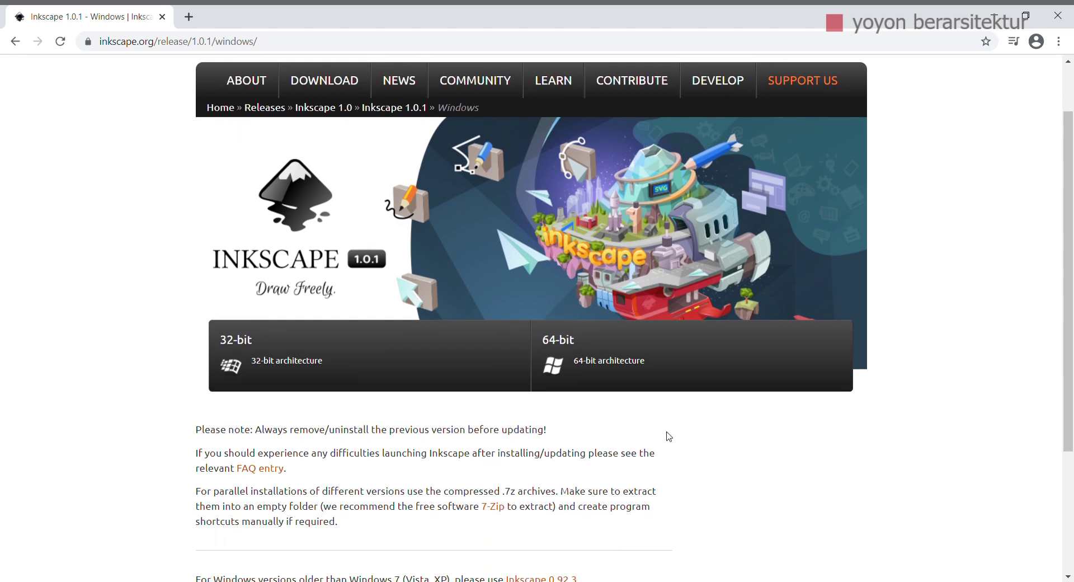
pyautogui.click(680, 360)
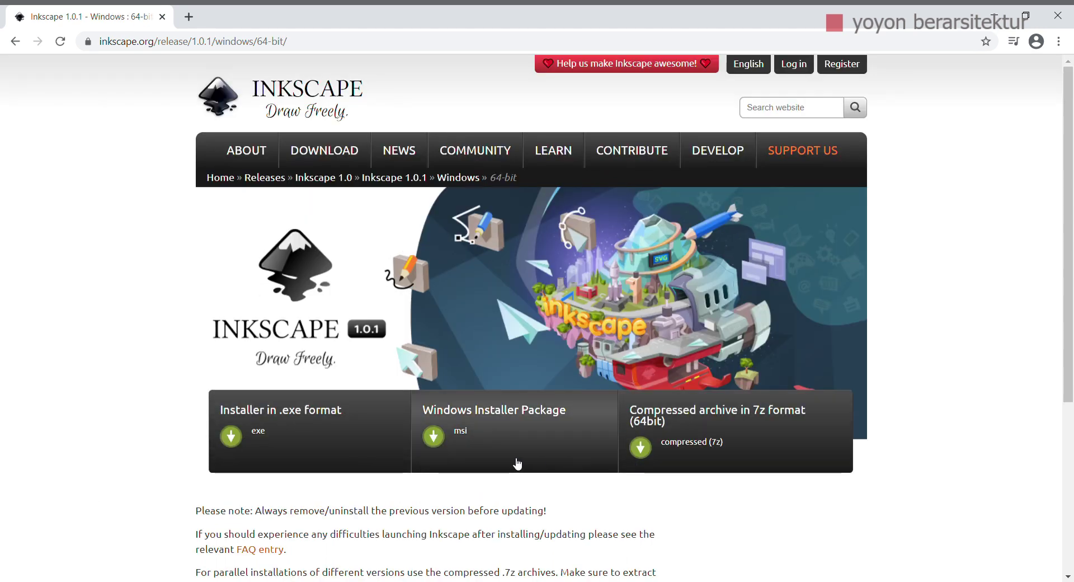
pyautogui.scroll(-2, 563, 491)
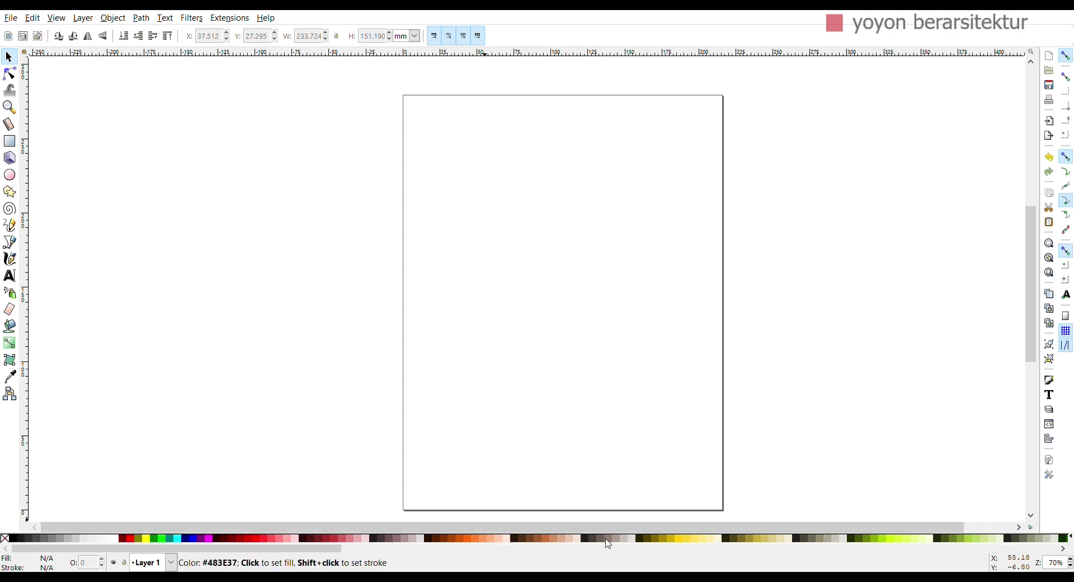
# Step: Switch to Inkscape and look through the colour palette to its far end
pyautogui.click(1066, 552)
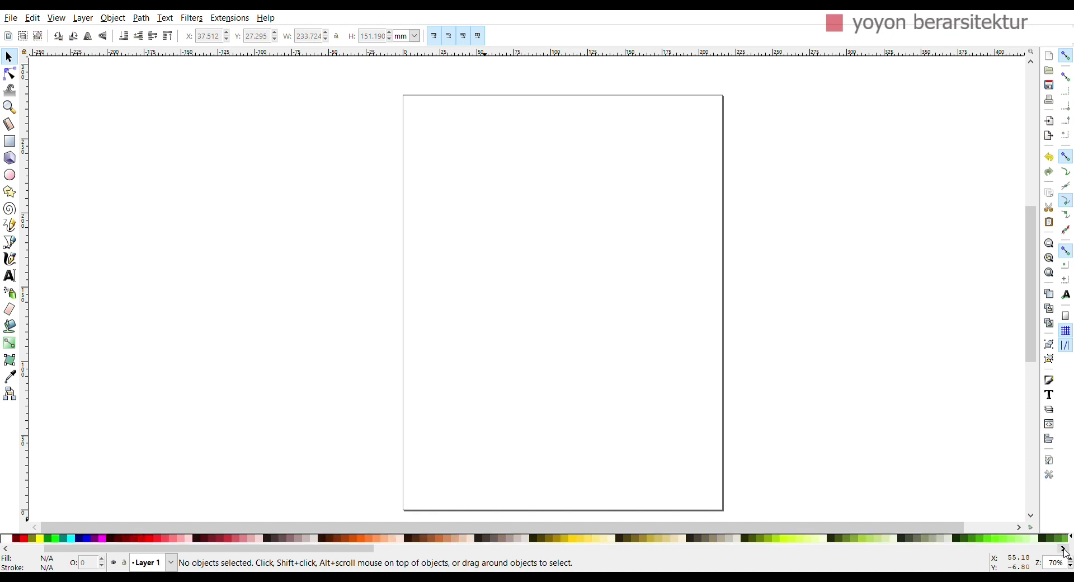
pyautogui.moveTo(1066, 551); pyautogui.dragTo(1068, 553)
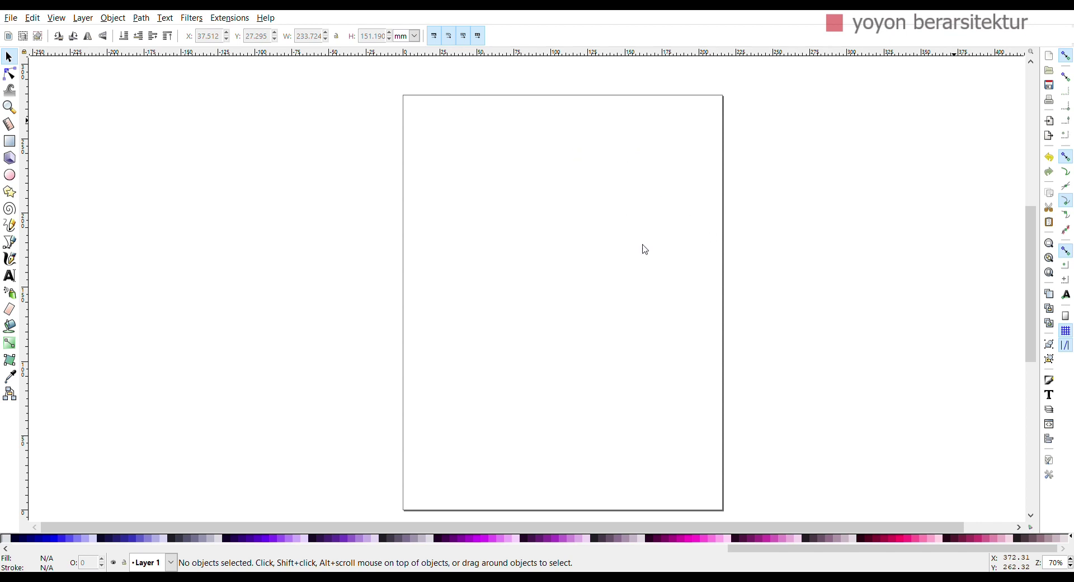
# Step: Set the document's page size to A4 and its orientation to landscape
pyautogui.click(588, 210)
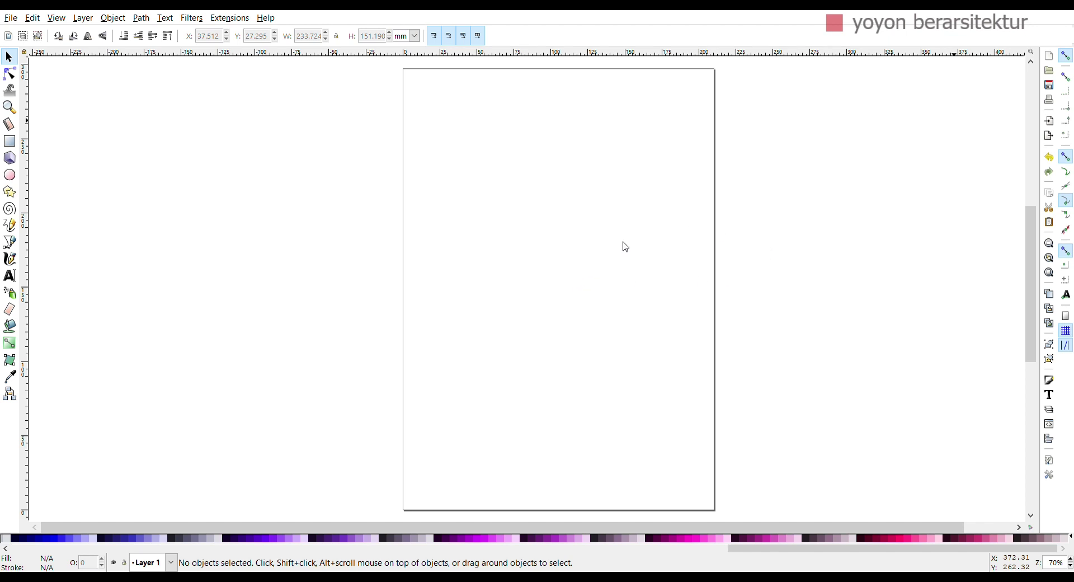
pyautogui.click(801, 284)
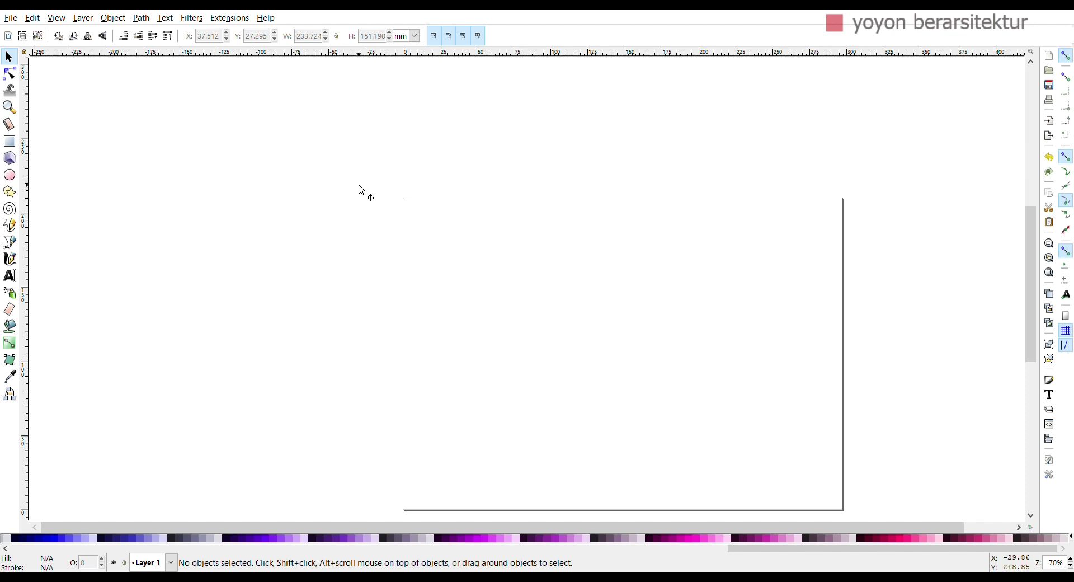
# Step: Pan the canvas vertically to view the areas above and below the blank page
pyautogui.scroll(7, 363, 190)
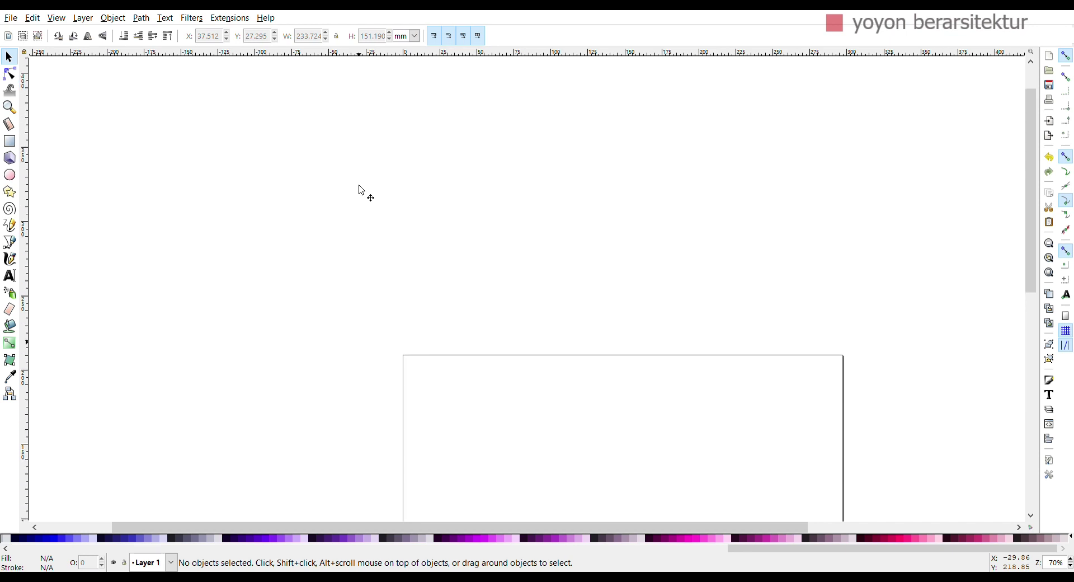
pyautogui.scroll(-10, 362, 190)
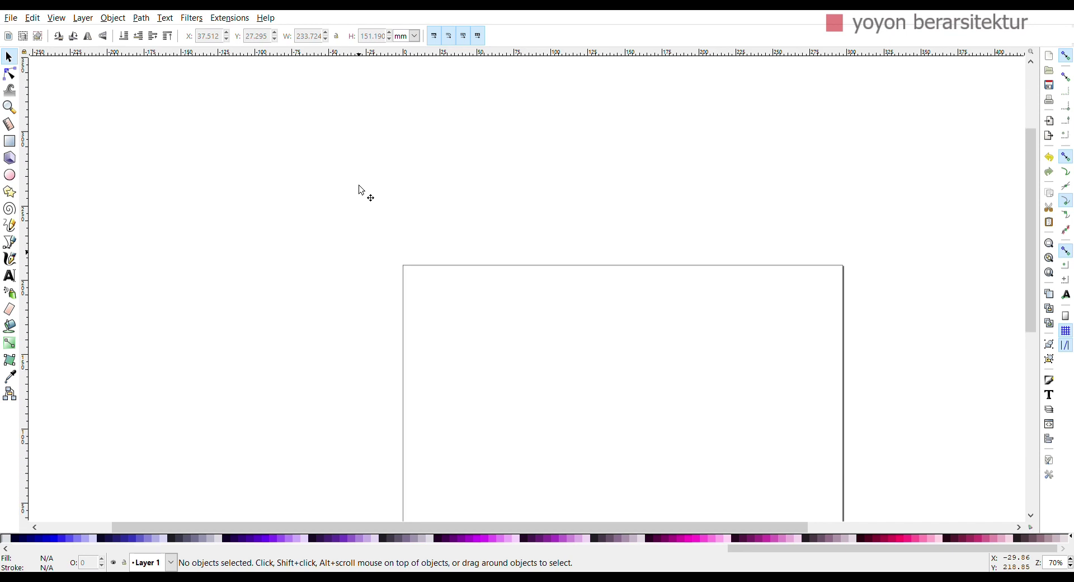
pyautogui.scroll(-3, 362, 191)
pyautogui.scroll(7, 363, 191)
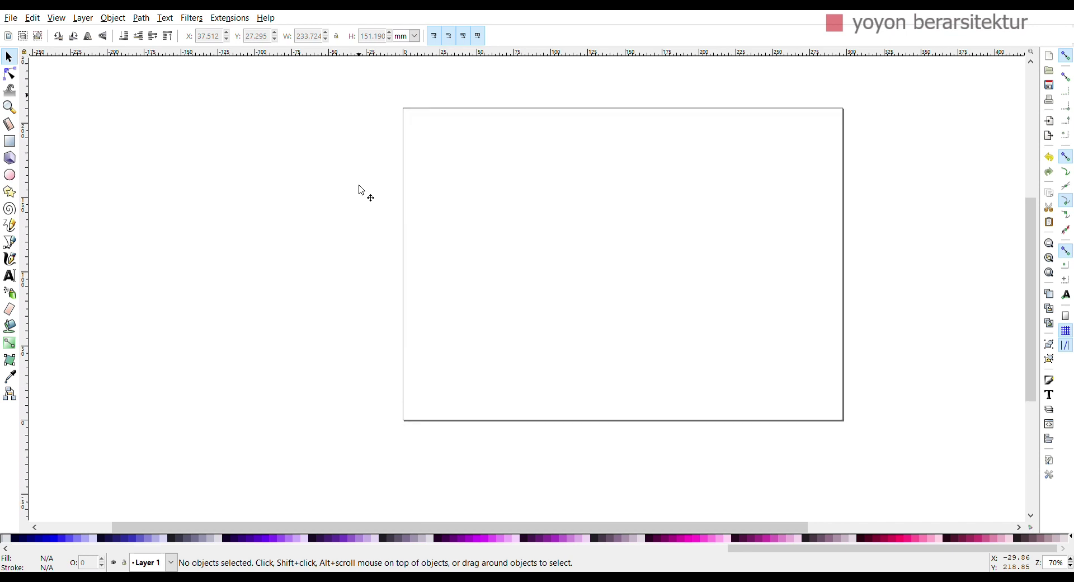
pyautogui.scroll(4, 362, 191)
pyautogui.scroll(-12, 362, 191)
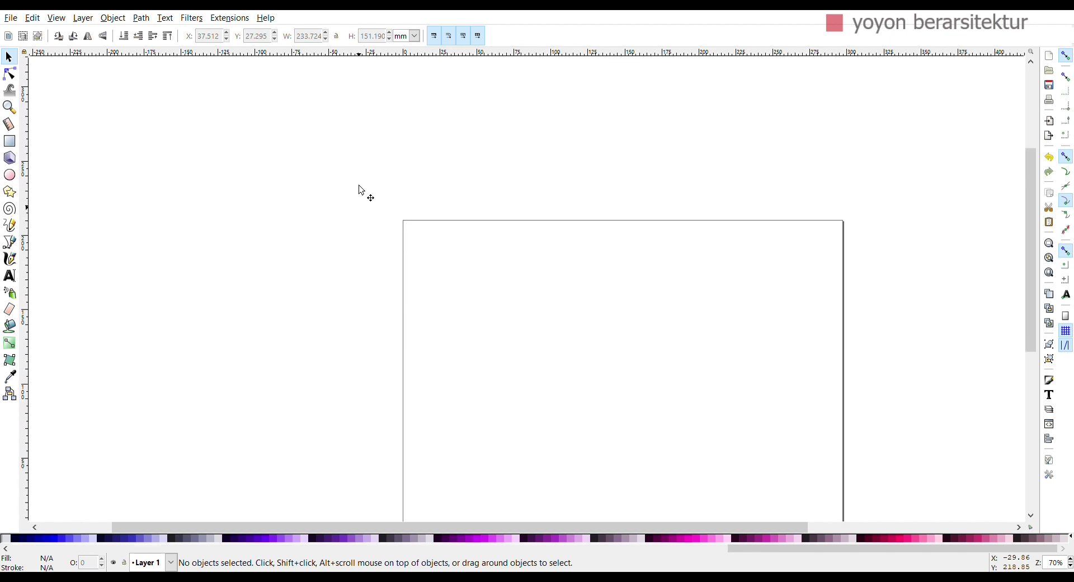
pyautogui.scroll(5, 362, 191)
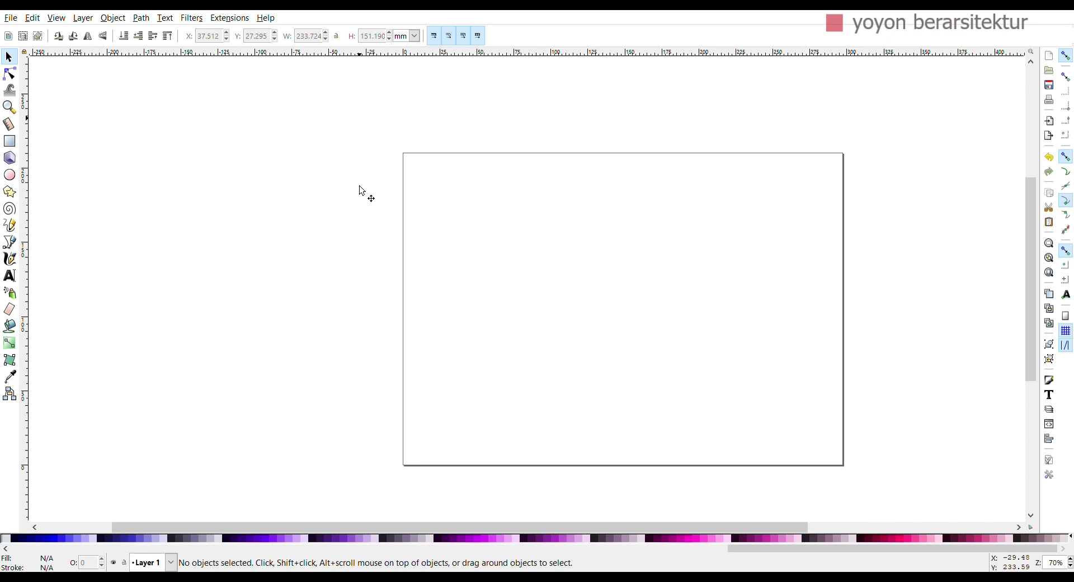
# Step: Pan the canvas horizontally to view the areas on both sides of the blank page
pyautogui.press('shift')
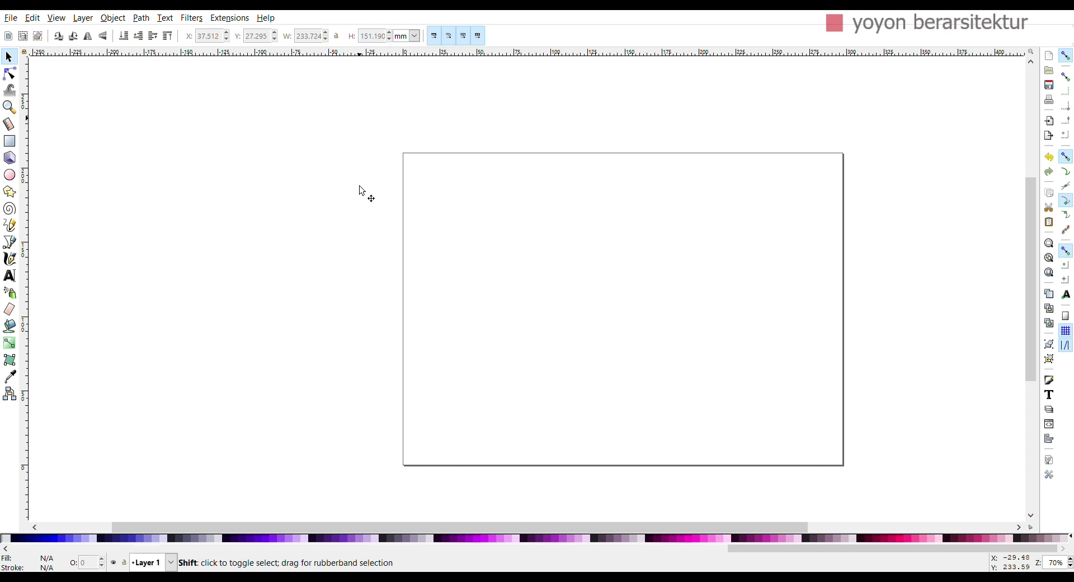
pyautogui.hscroll(-1, 362, 191)
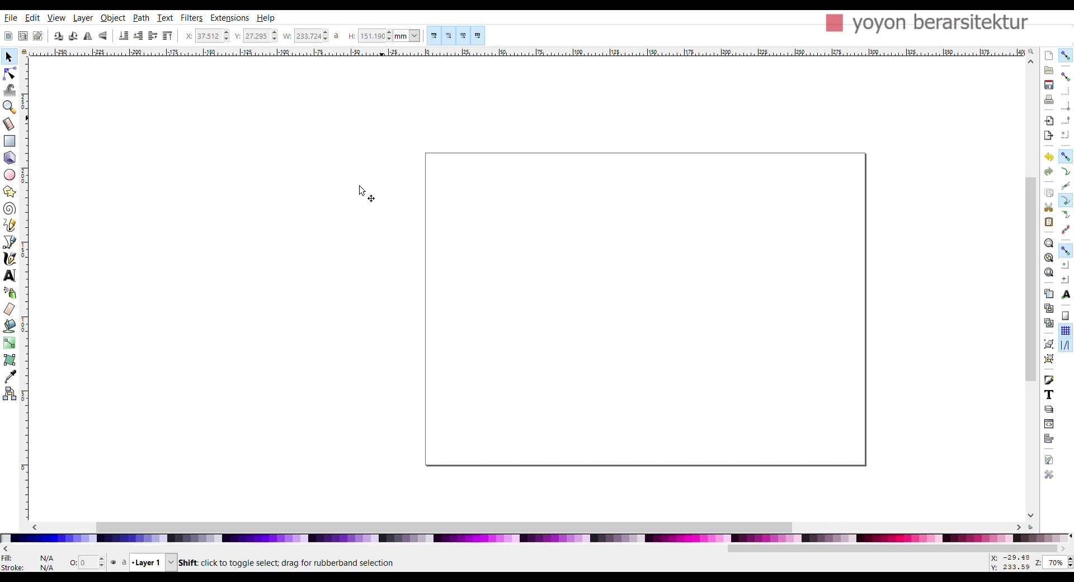
pyautogui.hscroll(-3, 362, 191)
pyautogui.hscroll(-2, 362, 191)
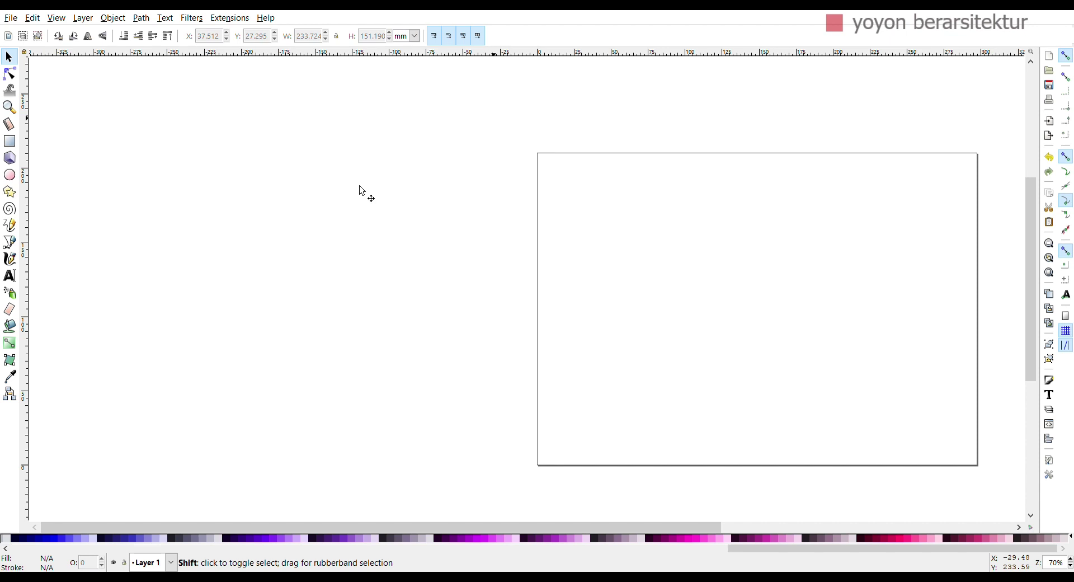
pyautogui.hscroll(2, 362, 191)
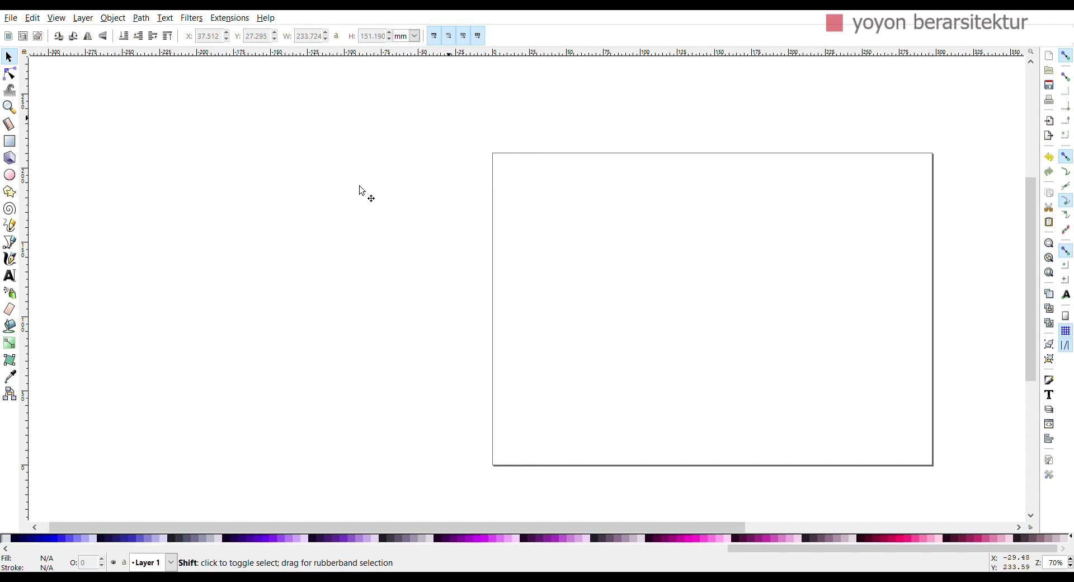
pyautogui.hscroll(12, 362, 191)
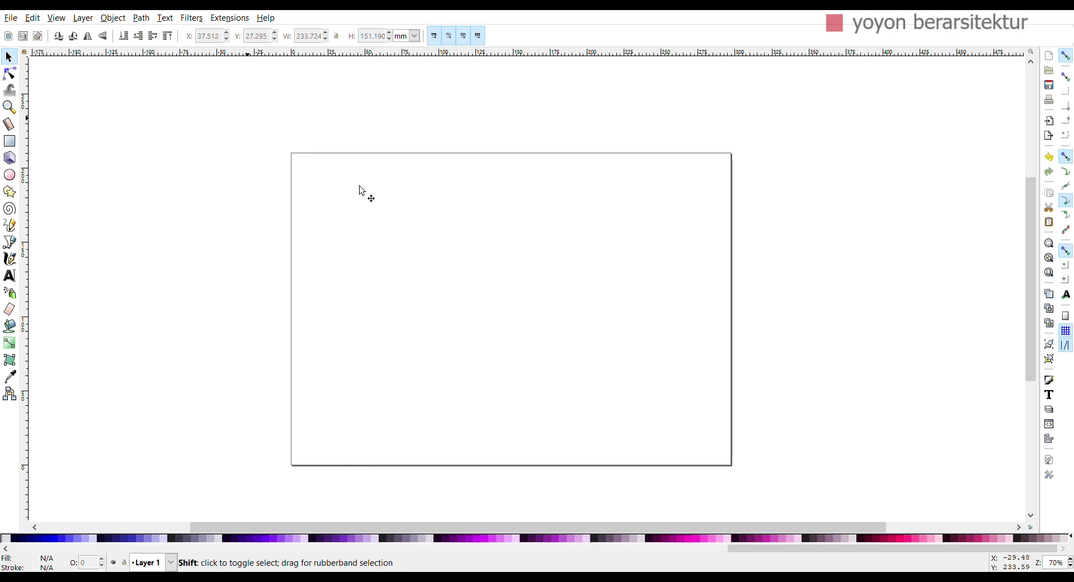
pyautogui.hscroll(9, 362, 191)
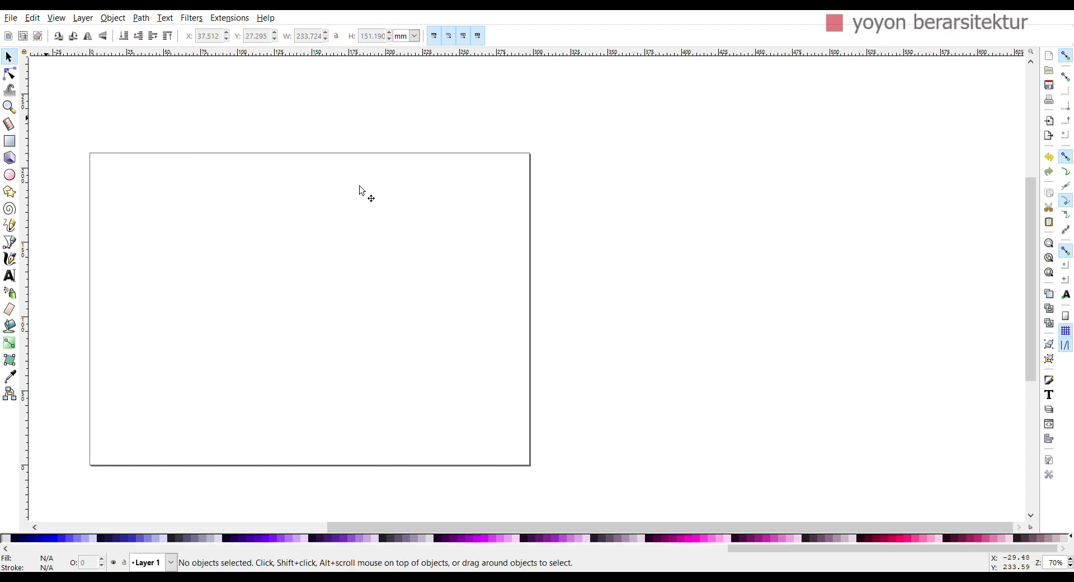
pyautogui.hscroll(-10, 362, 191)
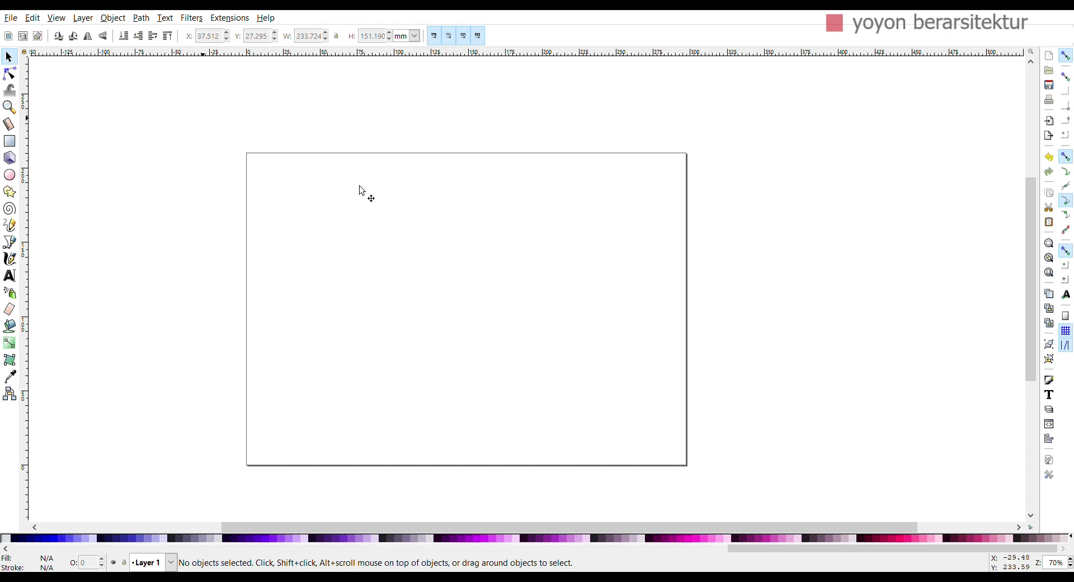
# Step: Zoom in and out on the blank page to view it at different magnifications
pyautogui.press('ctrl')
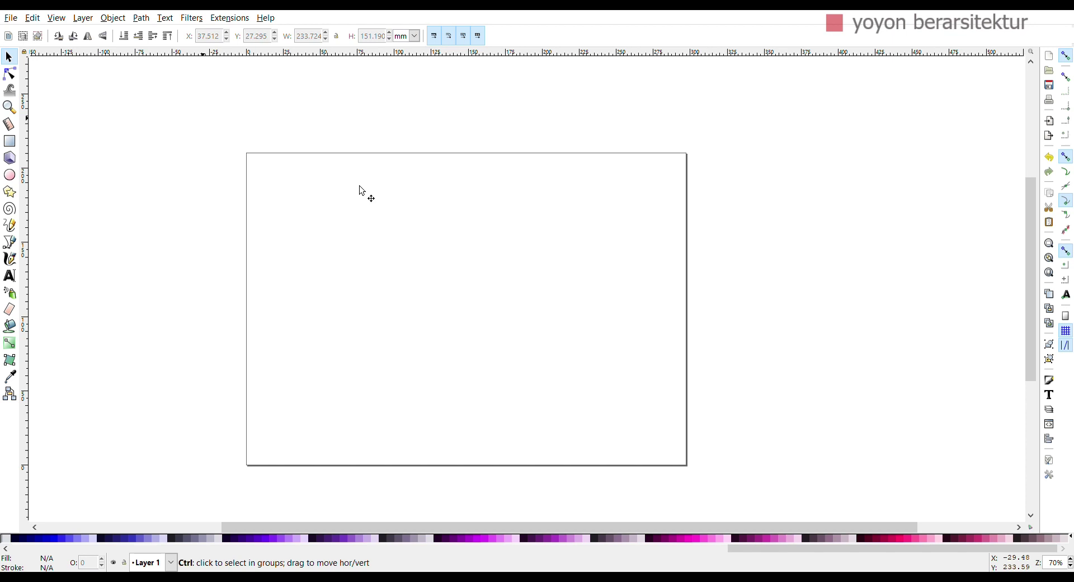
pyautogui.scroll(3, 362, 191)
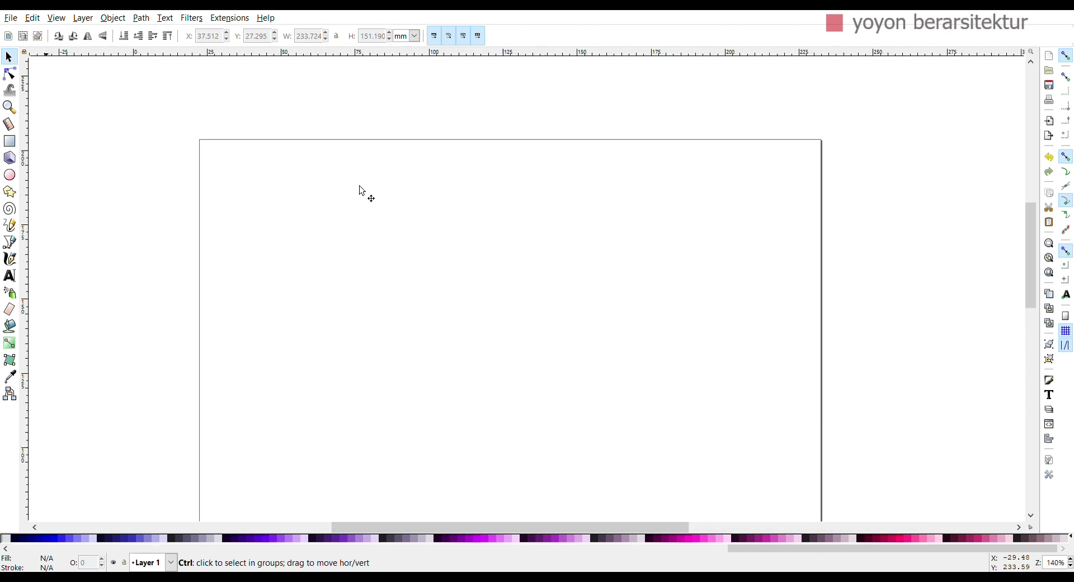
pyautogui.scroll(1, 363, 191)
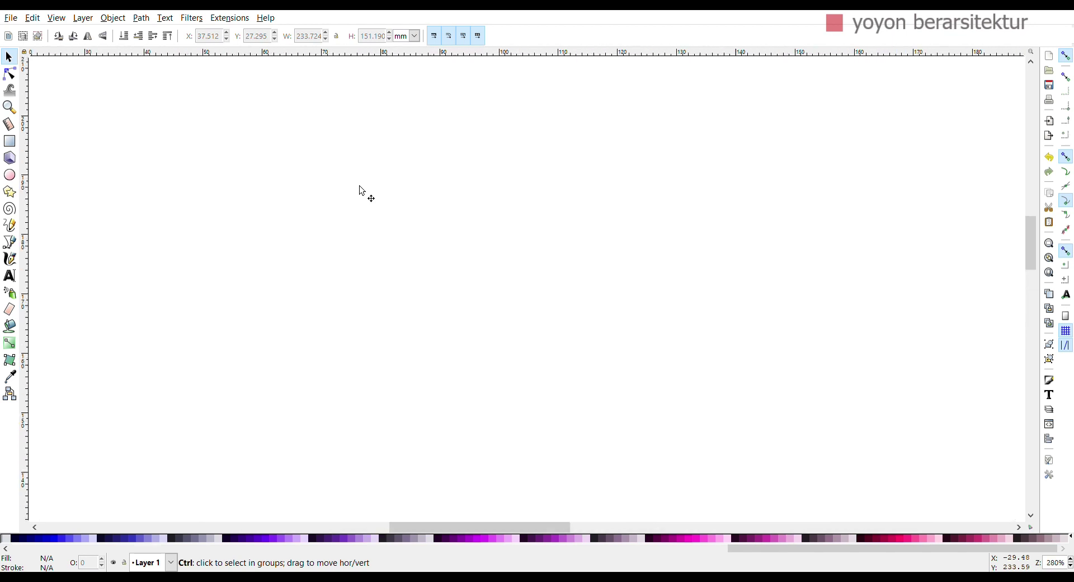
pyautogui.scroll(-1, 363, 192)
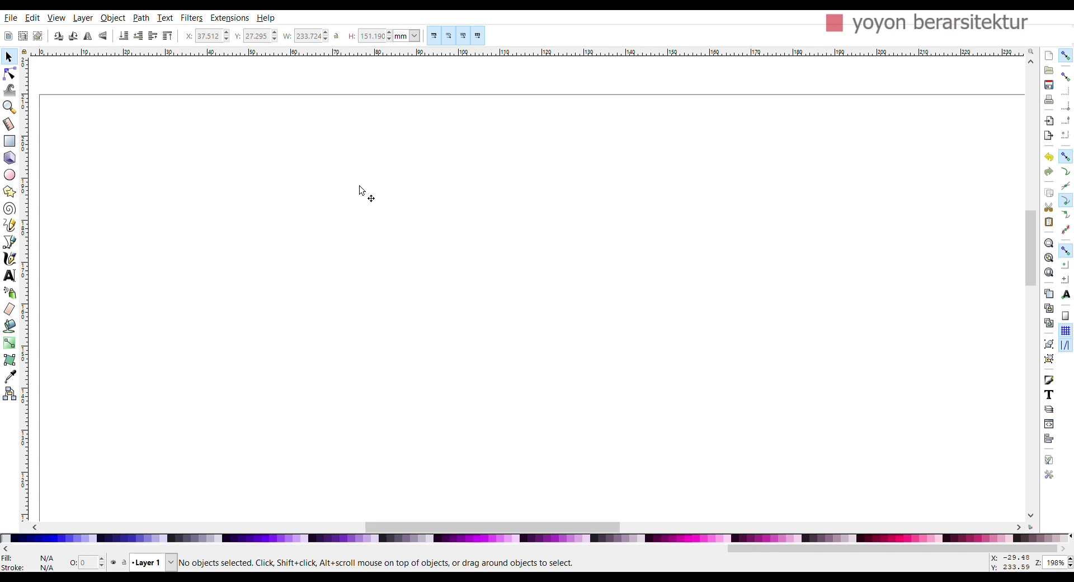
pyautogui.scroll(-5, 363, 191)
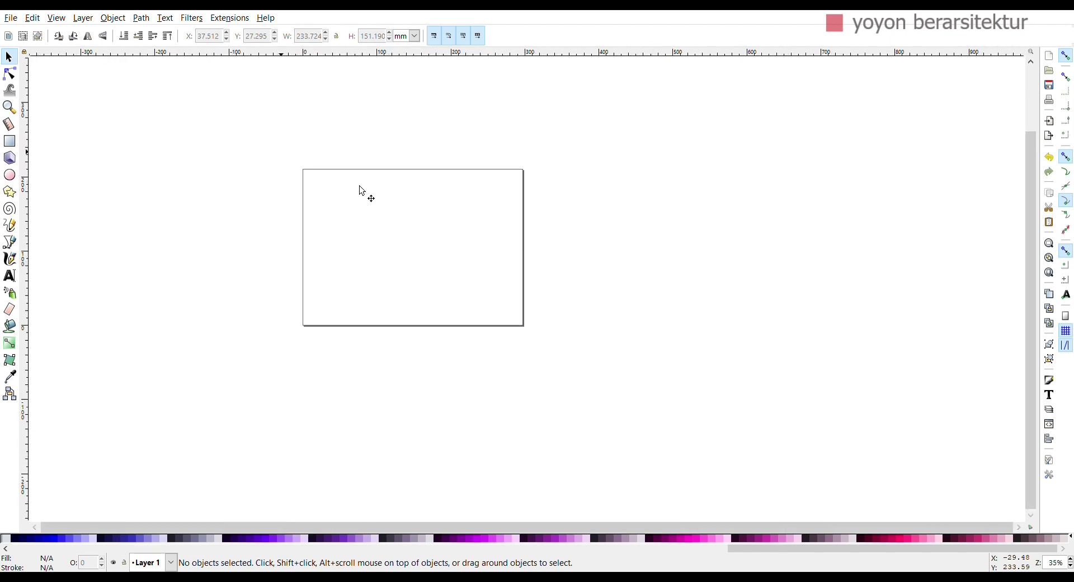
pyautogui.scroll(-2, 363, 191)
pyautogui.scroll(4, 361, 196)
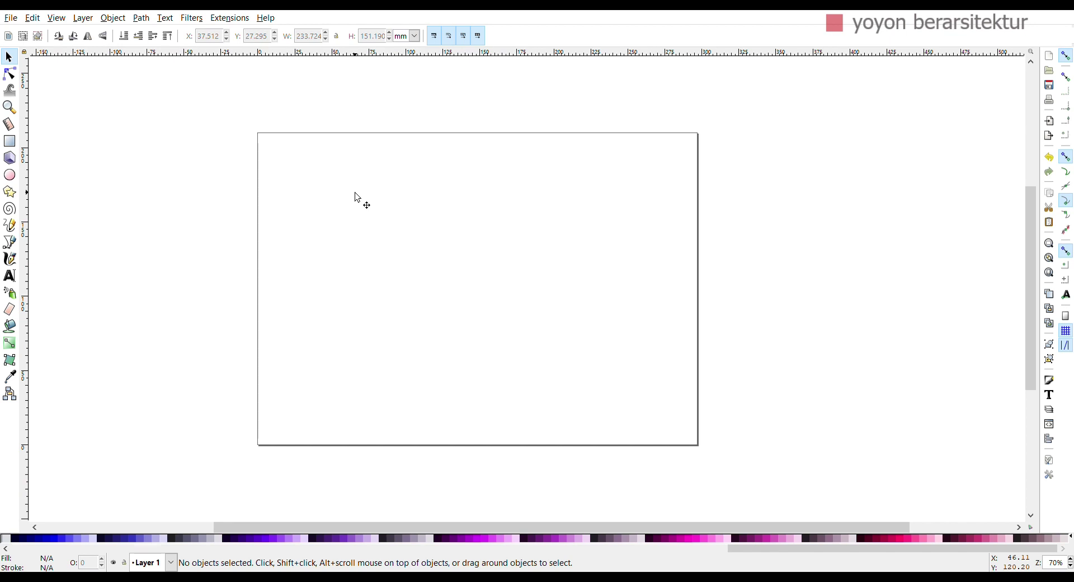
pyautogui.scroll(2, 361, 196)
pyautogui.scroll(-3, 361, 196)
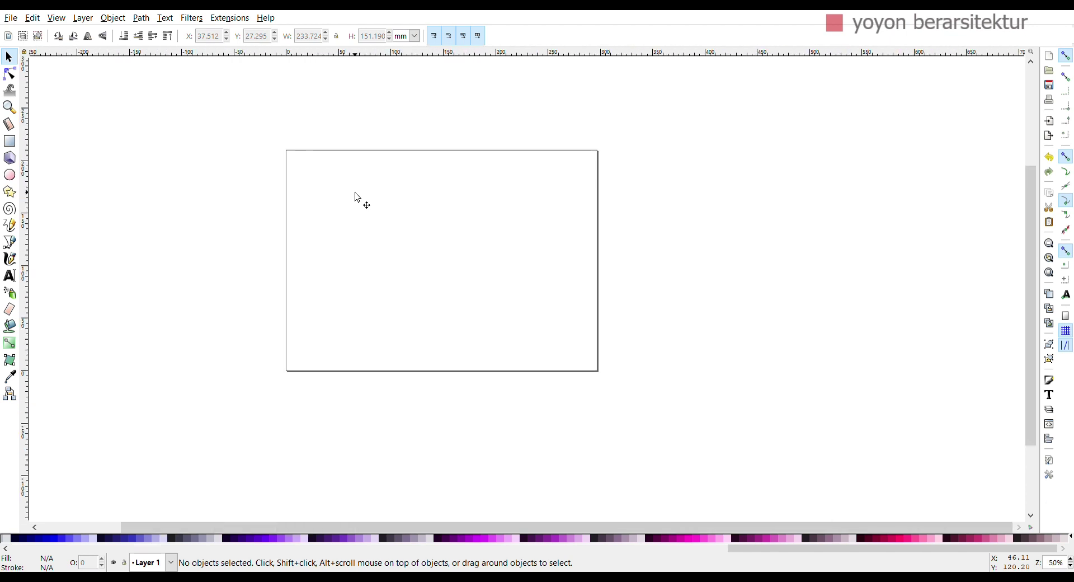
pyautogui.scroll(1, 358, 198)
pyautogui.scroll(3, 358, 198)
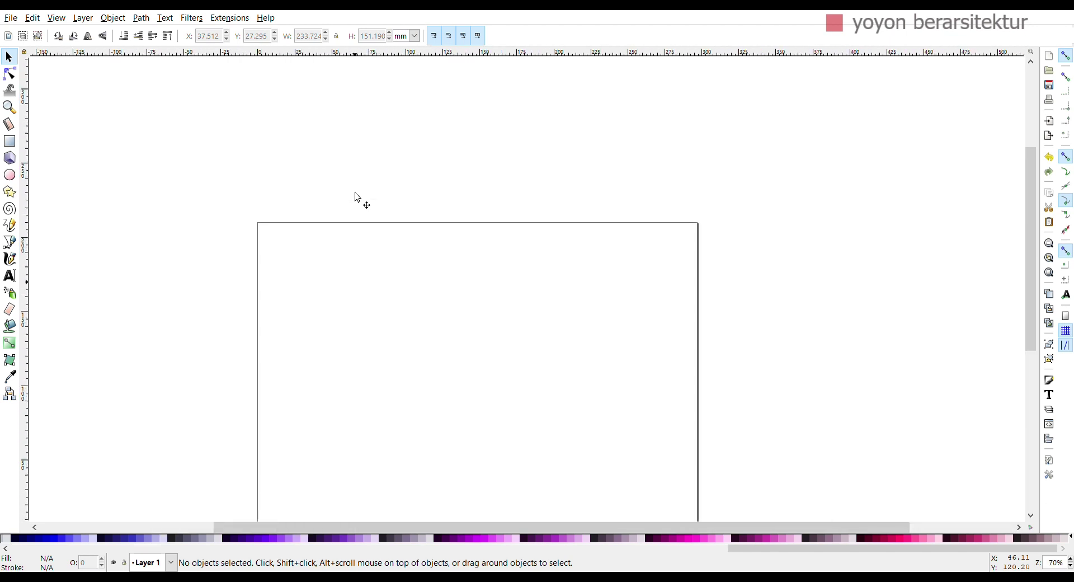
# Step: Pan the canvas vertically and sideways to view the areas around the blank A4 page
pyautogui.scroll(-4, 358, 199)
pyautogui.scroll(2, 358, 198)
pyautogui.hscroll(-2, 358, 198)
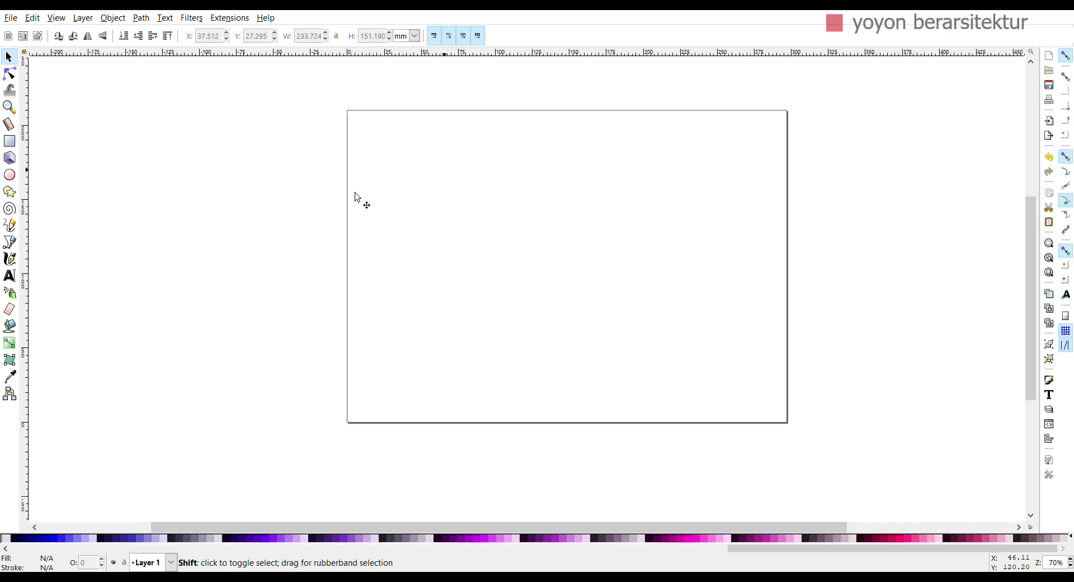
pyautogui.hscroll(-2, 358, 198)
pyautogui.hscroll(3, 358, 198)
pyautogui.hscroll(1, 358, 197)
pyautogui.hscroll(-1, 358, 196)
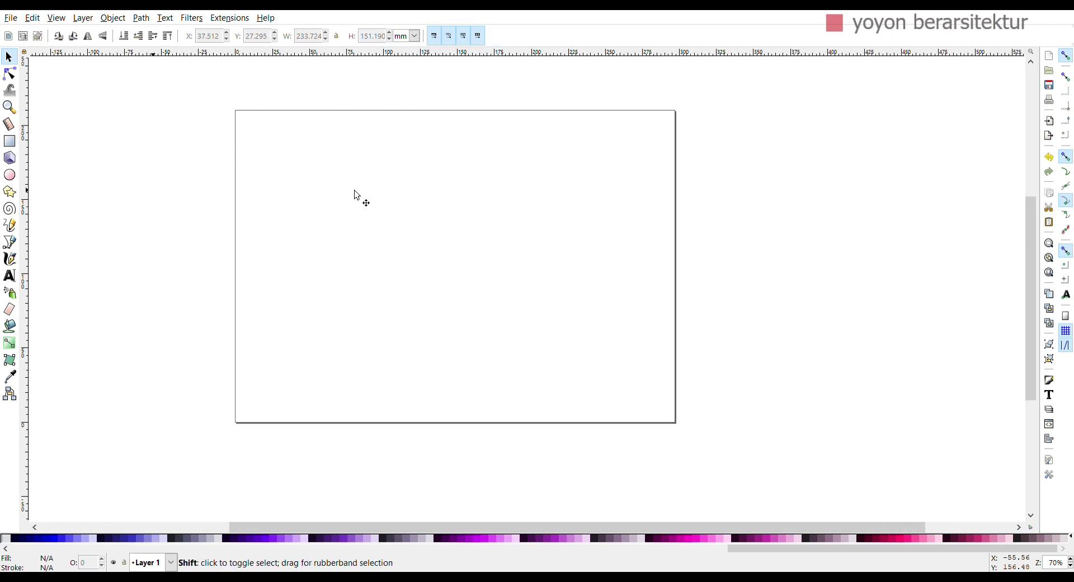
# Step: Zoom in and out repeatedly around the page's upper-left area to view it at different magnifications
pyautogui.scroll(4, 354, 196)
pyautogui.scroll(-4, 355, 196)
pyautogui.scroll(4, 354, 196)
pyautogui.scroll(-4, 354, 196)
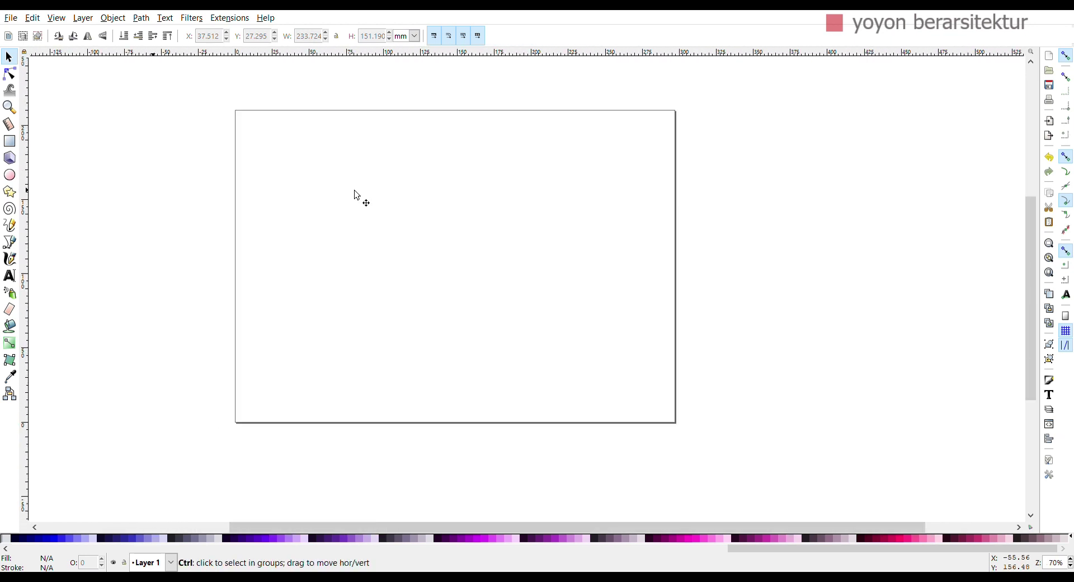
pyautogui.scroll(-3, 356, 196)
pyautogui.scroll(5, 350, 191)
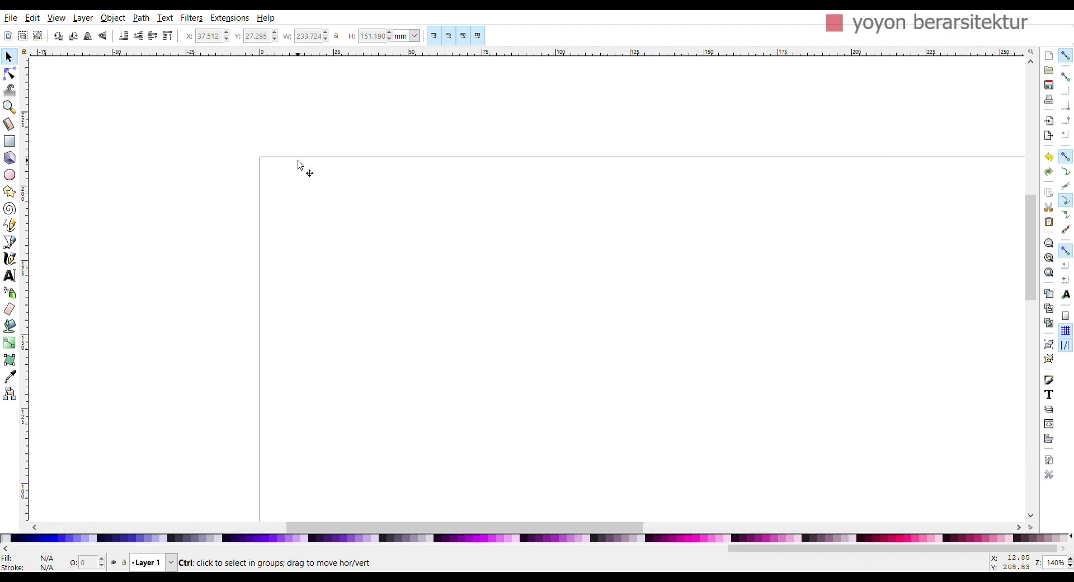
pyautogui.scroll(-2, 301, 166)
pyautogui.scroll(1, 301, 168)
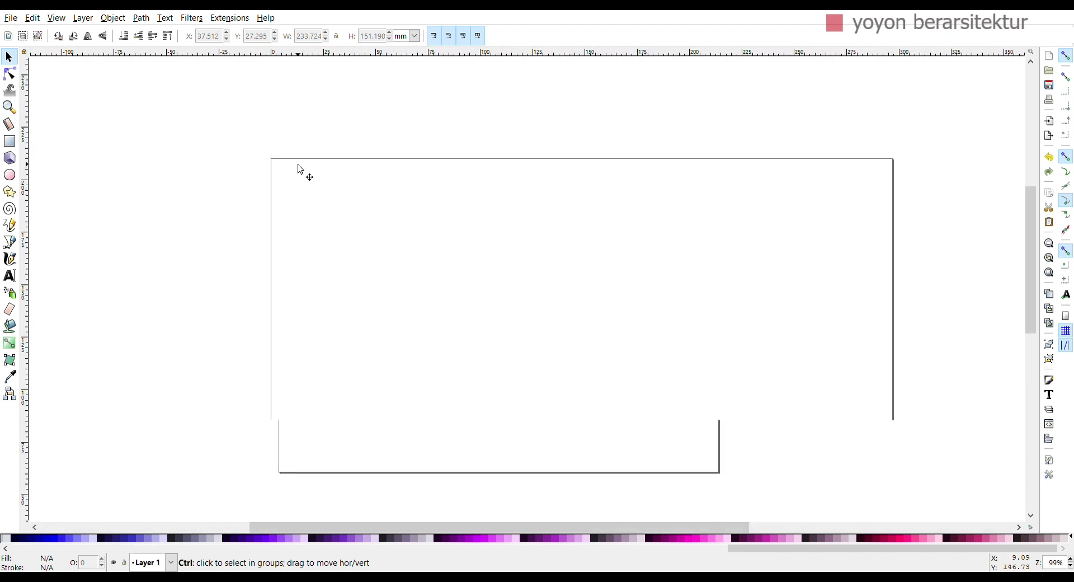
pyautogui.scroll(-1, 301, 169)
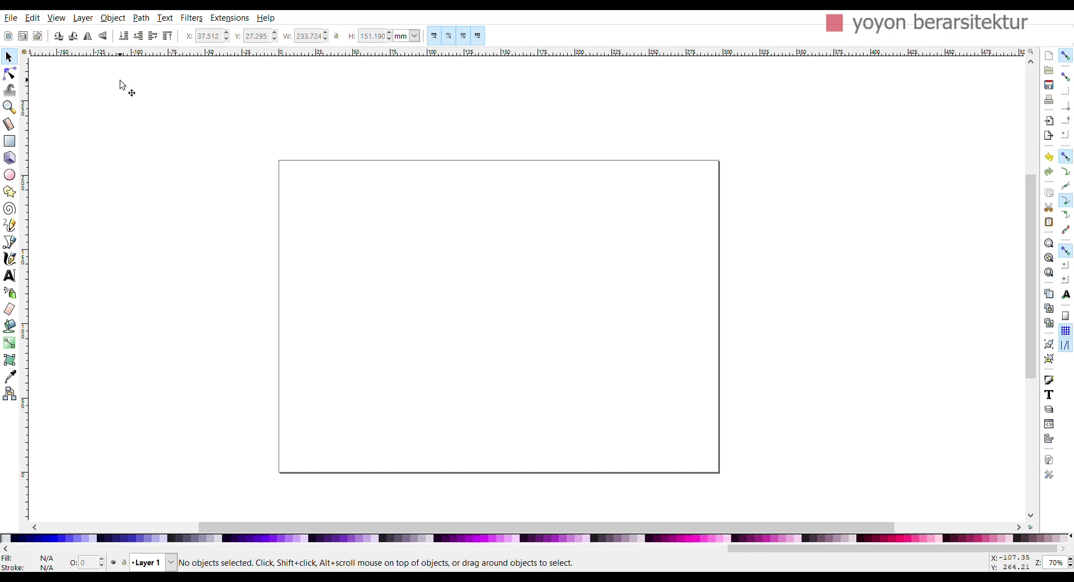
# Step: Paste the copied 1600 × 1035 house elevation sketch into the document as an embedded image
pyautogui.click(13, 21)
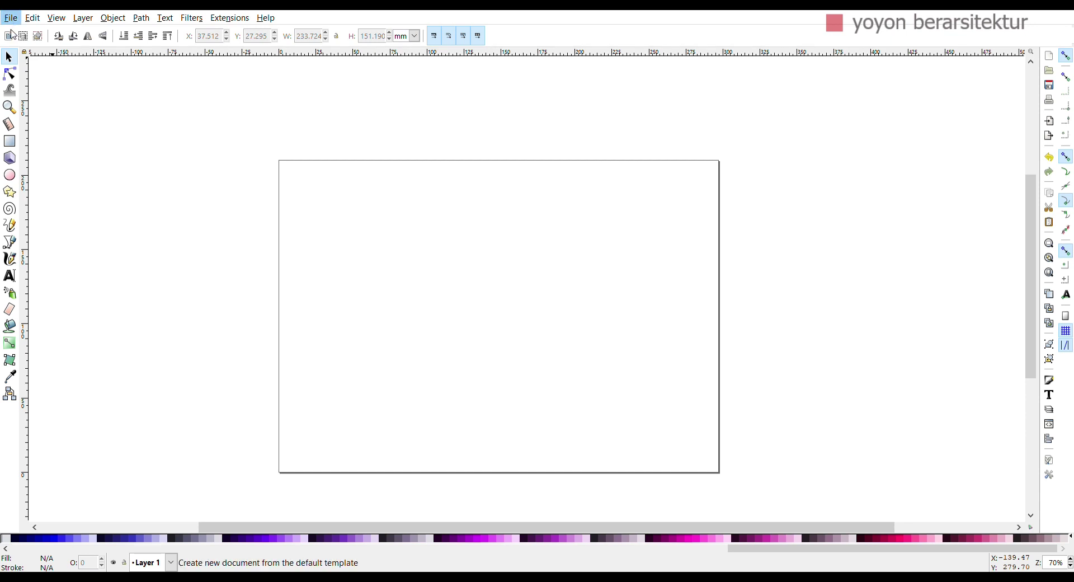
pyautogui.click(38, 152)
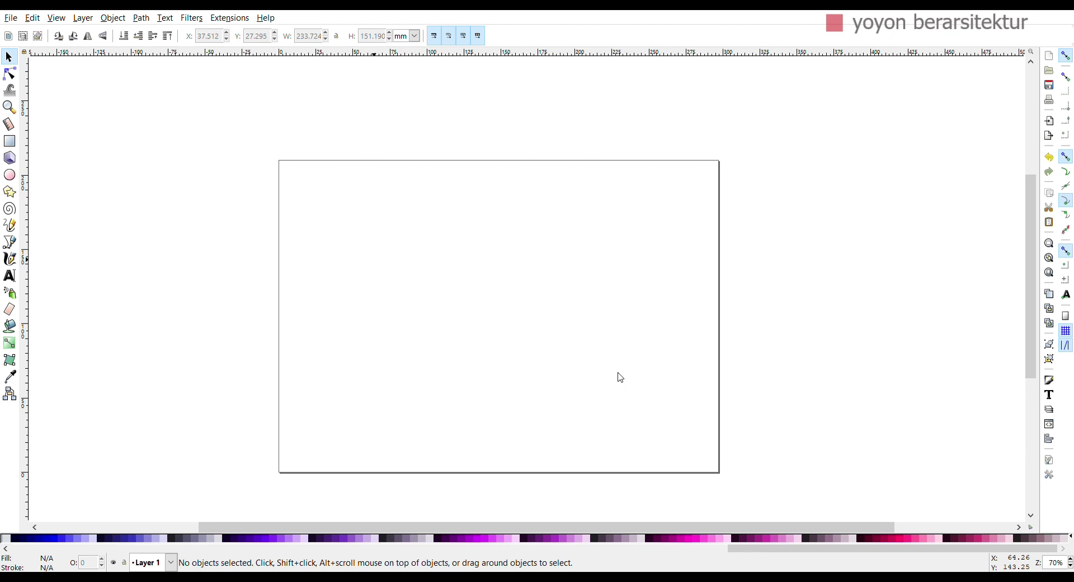
pyautogui.hotkey('ctrl', 'v')
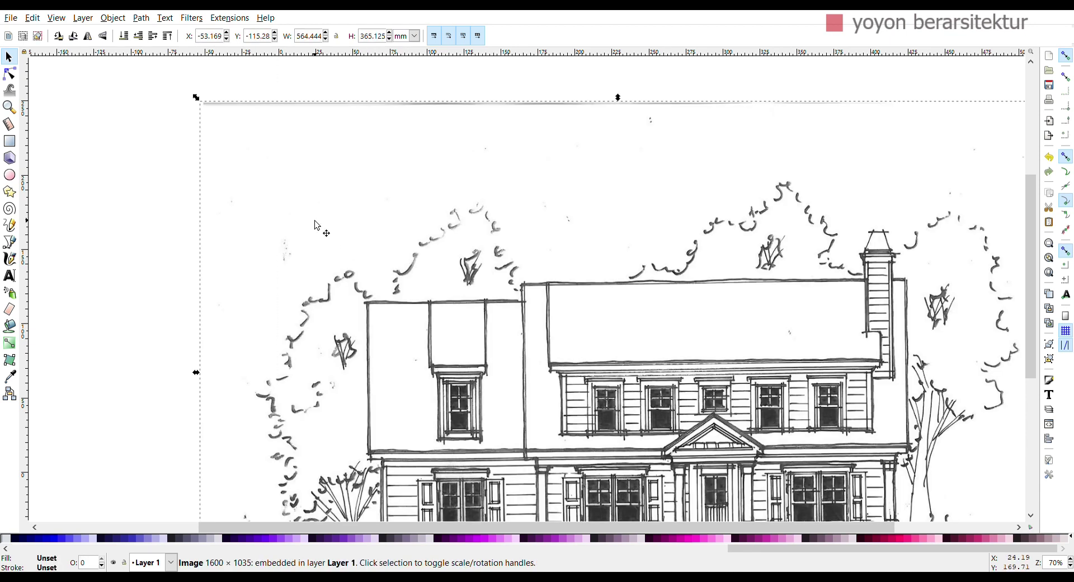
pyautogui.scroll(-2, 318, 225)
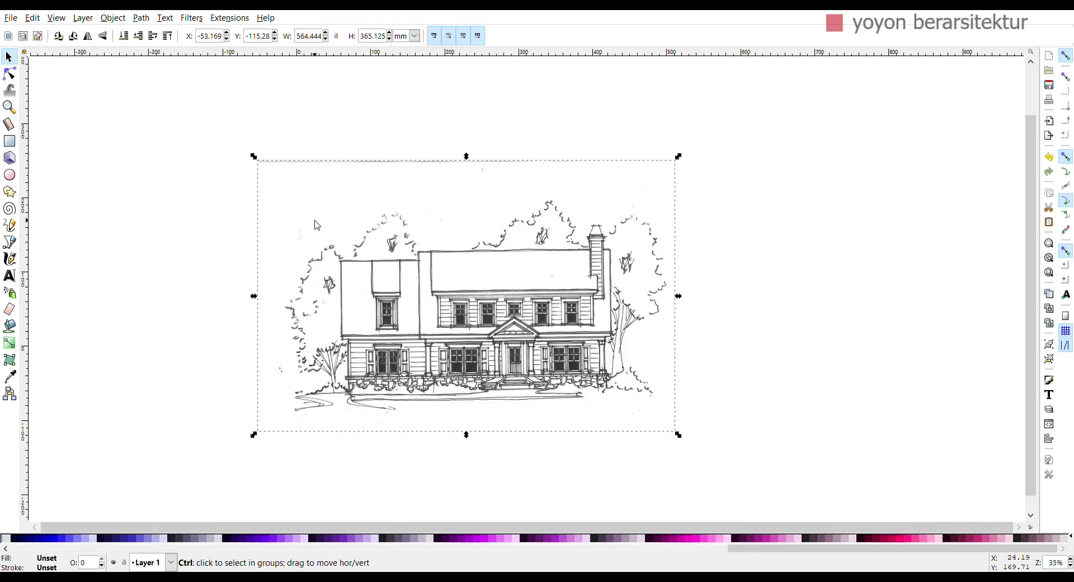
pyautogui.click(202, 244)
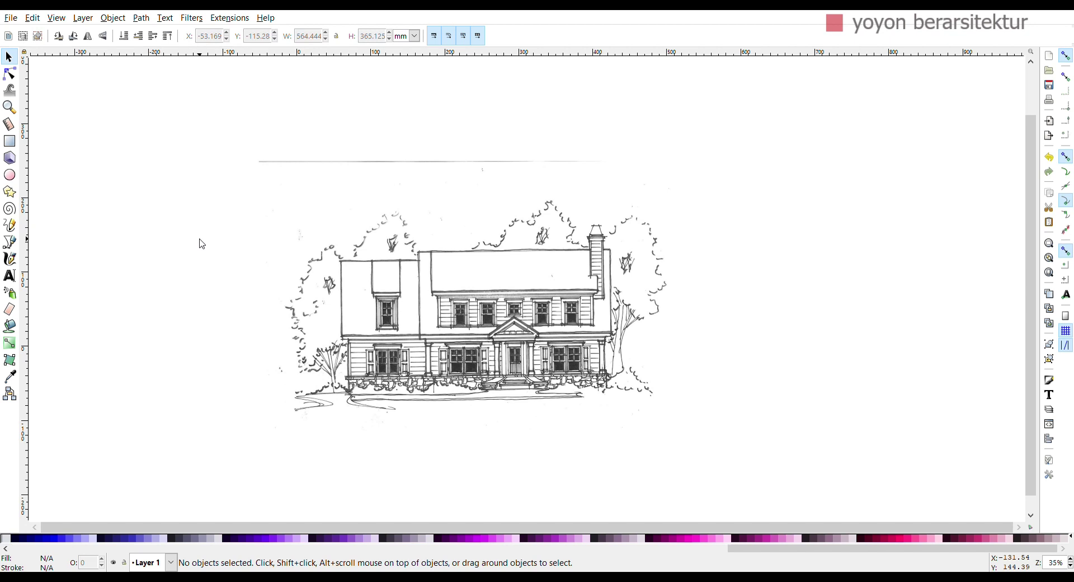
# Step: Squash the house sketch vertically to about 141 mm high without keeping its proportions, and undo the distortion
pyautogui.click(358, 221)
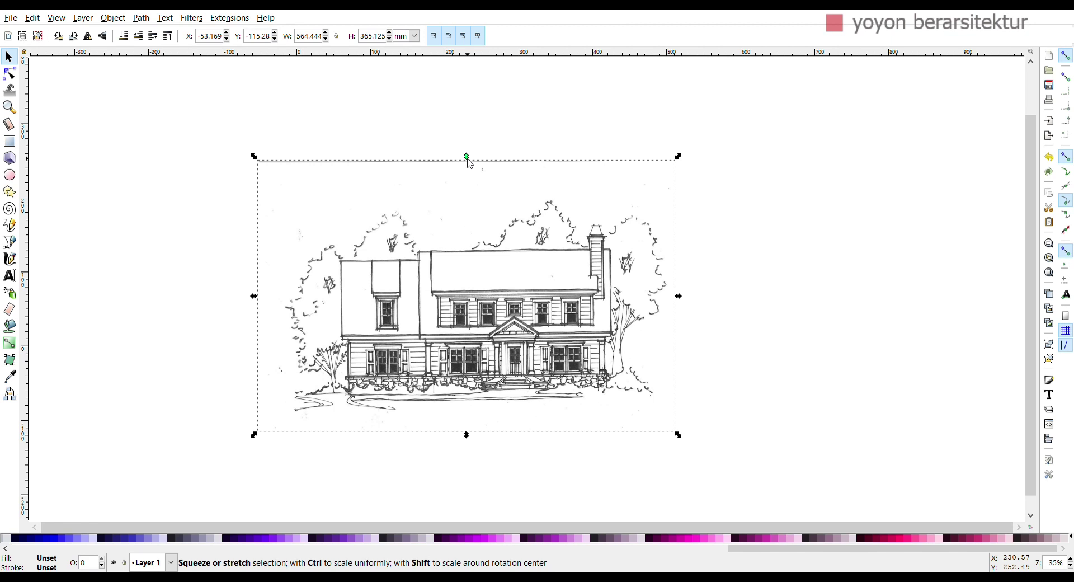
pyautogui.moveTo(470, 161); pyautogui.dragTo(460, 330)
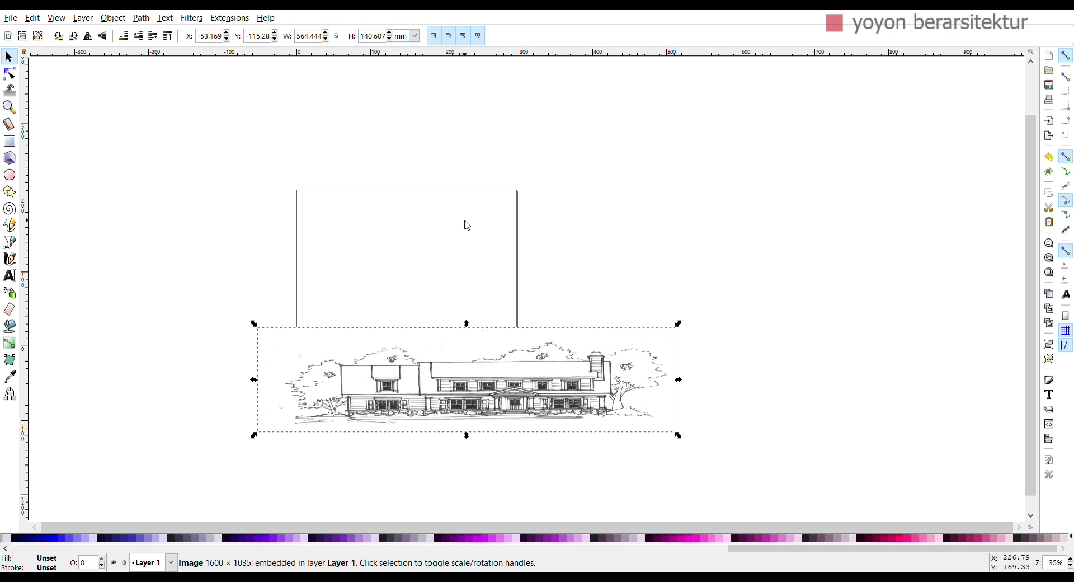
pyautogui.hotkey('ctrl', 'z')
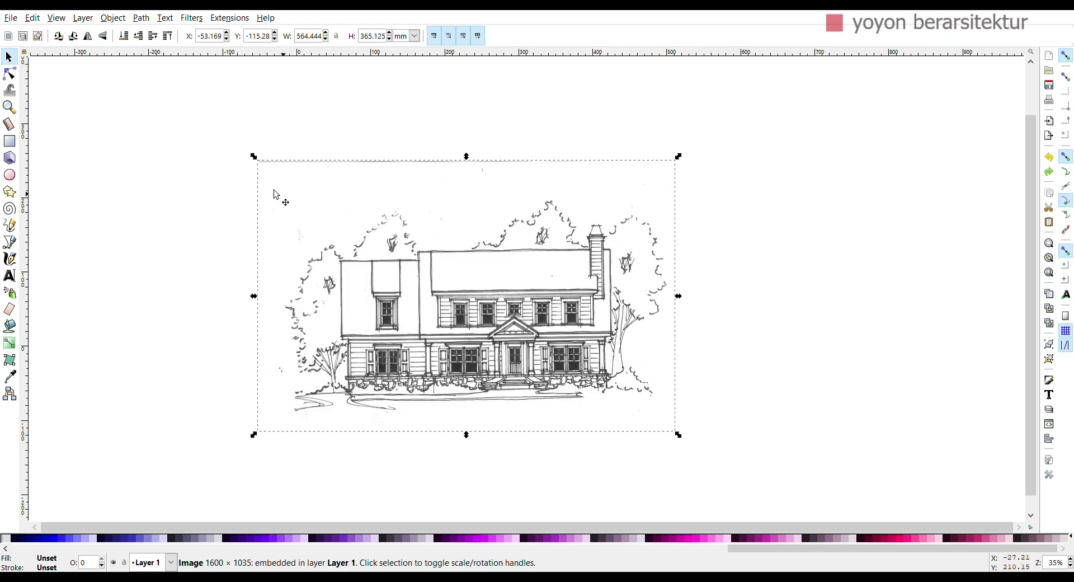
pyautogui.click(235, 187)
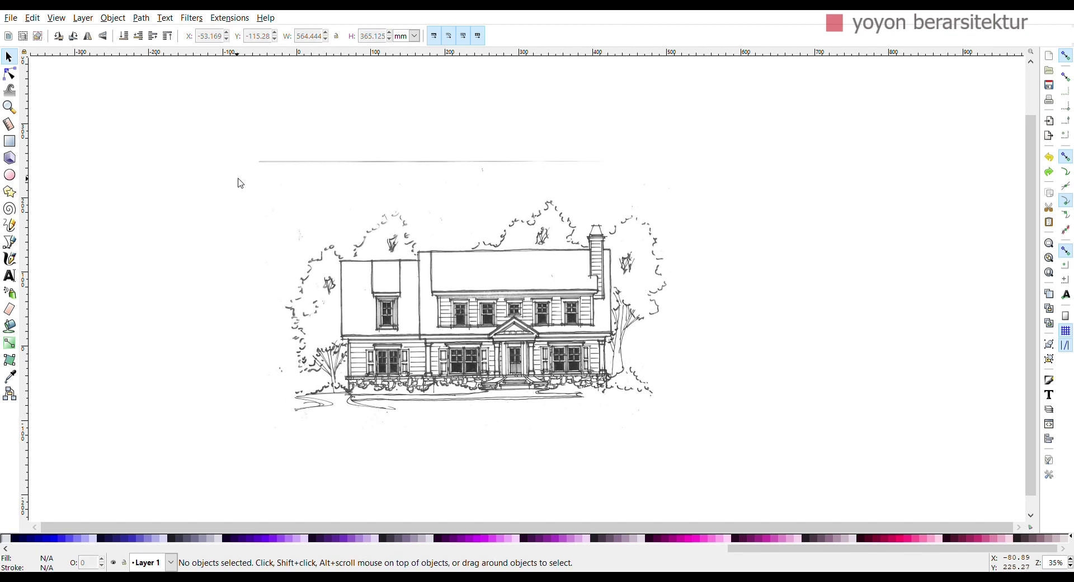
# Step: Scale the house sketch down proportionally to about 174 × 112 mm
pyautogui.click(429, 200)
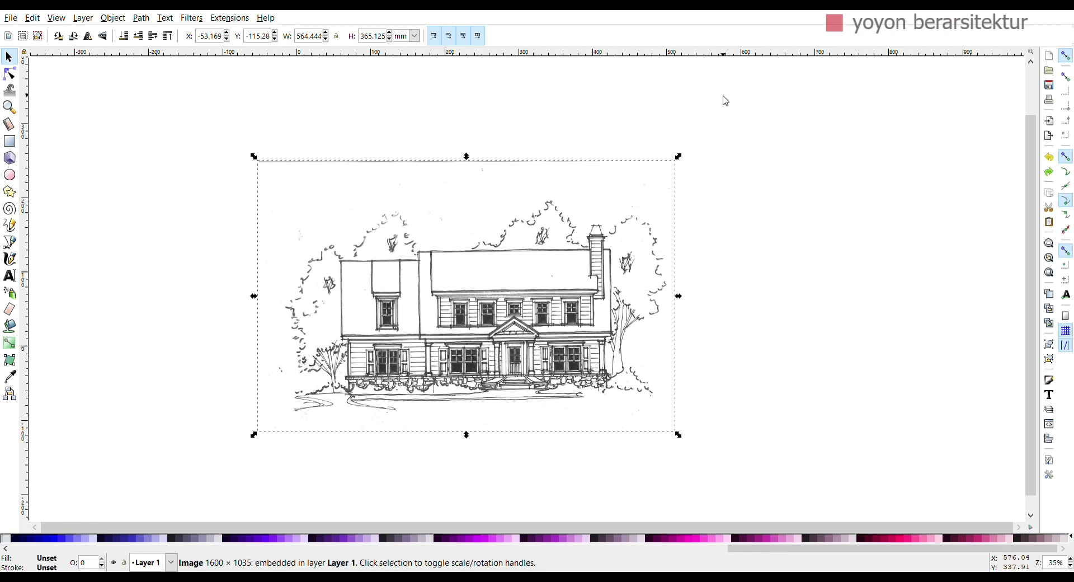
pyautogui.moveTo(680, 157); pyautogui.dragTo(603, 197)
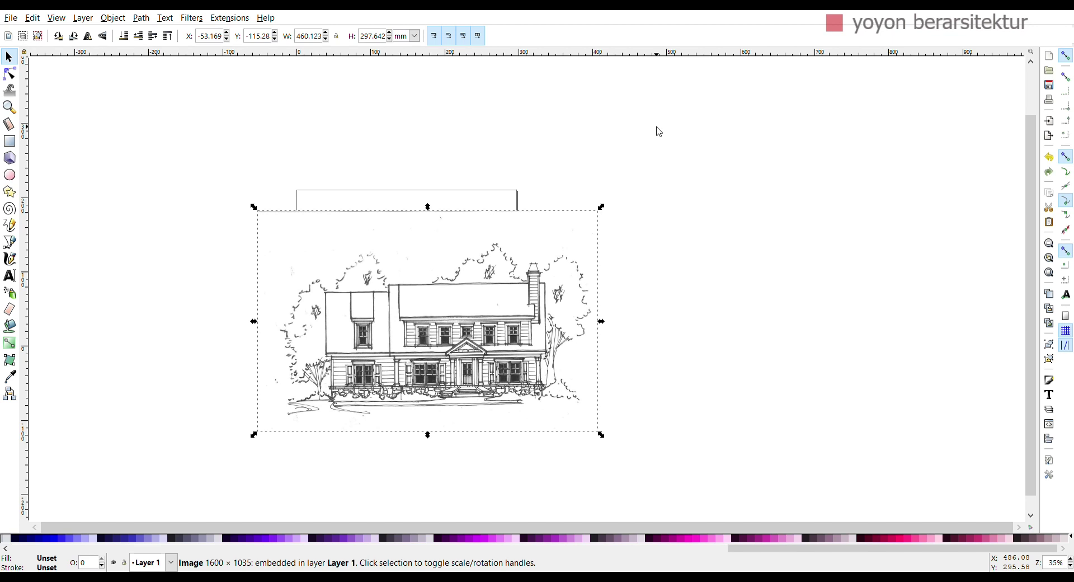
pyautogui.press('ctrl')
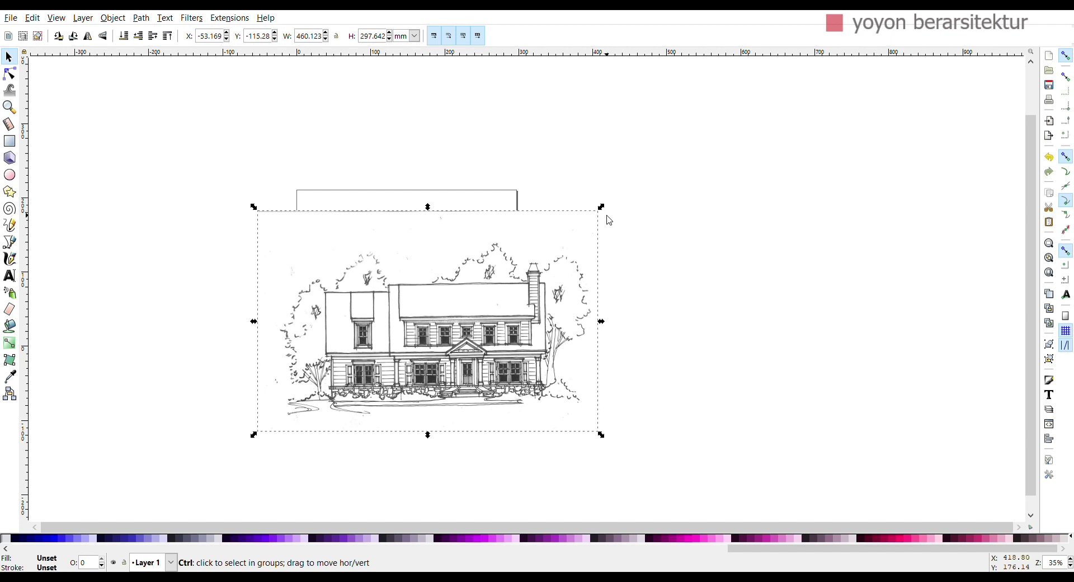
pyautogui.moveTo(602, 211); pyautogui.dragTo(511, 399)
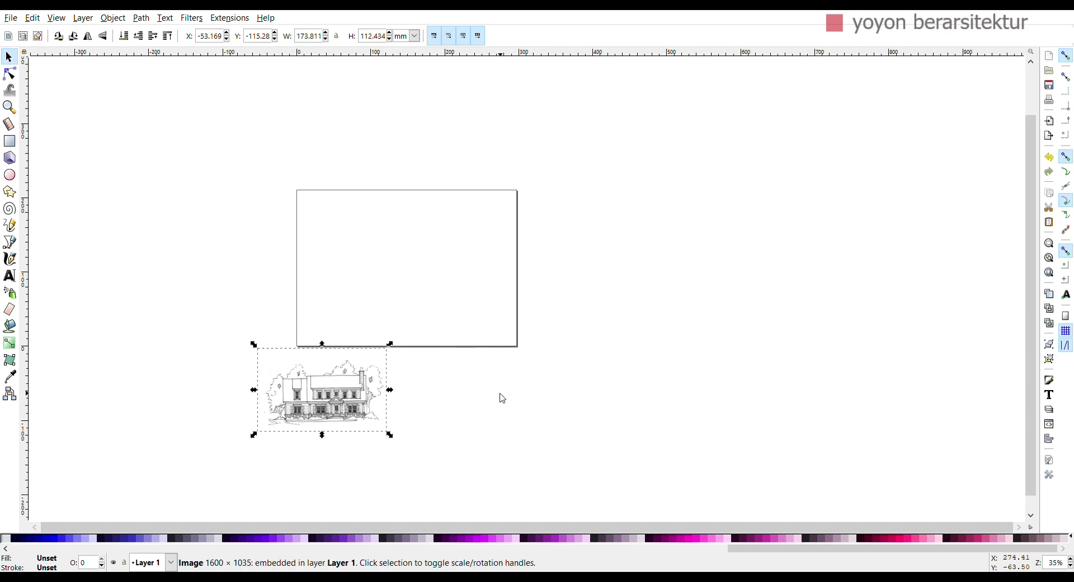
pyautogui.click(466, 386)
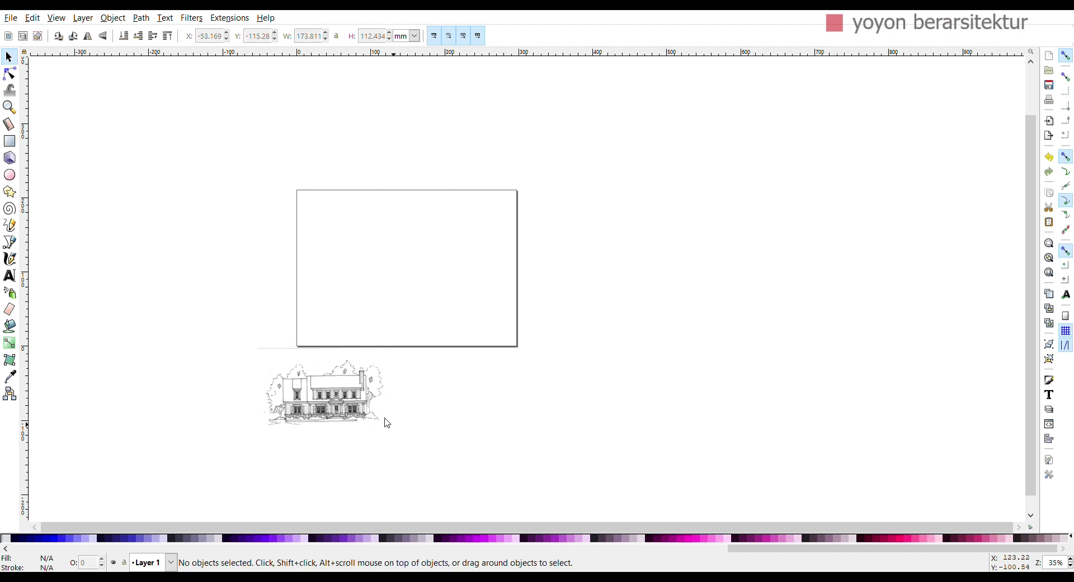
# Step: Move the house sketch onto the A4 page and enlarge it proportionally to about 233 × 151 mm
pyautogui.click(314, 391)
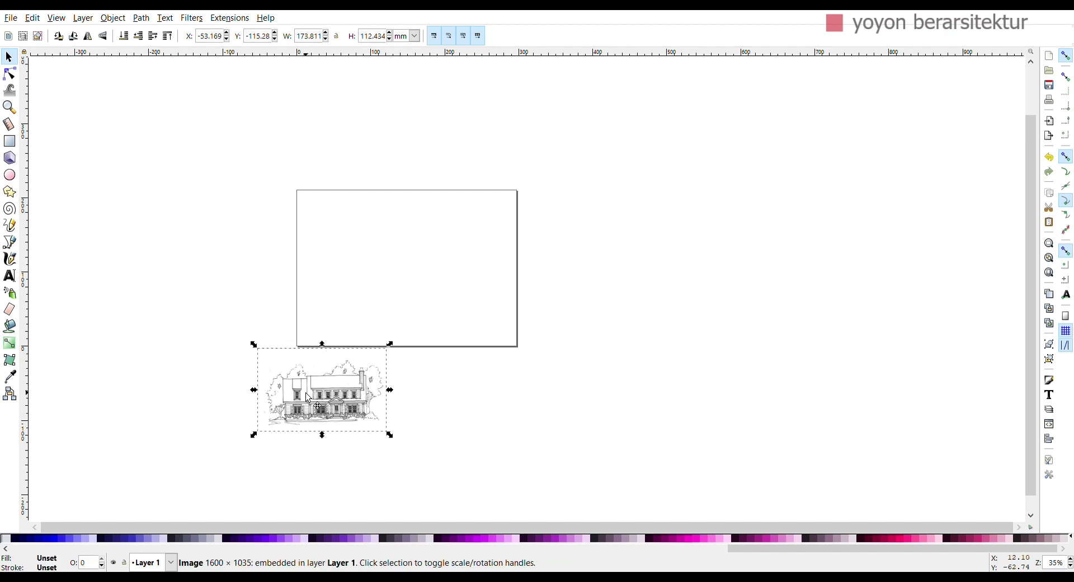
pyautogui.moveTo(309, 398); pyautogui.dragTo(401, 267)
pyautogui.moveTo(459, 236); pyautogui.dragTo(507, 213)
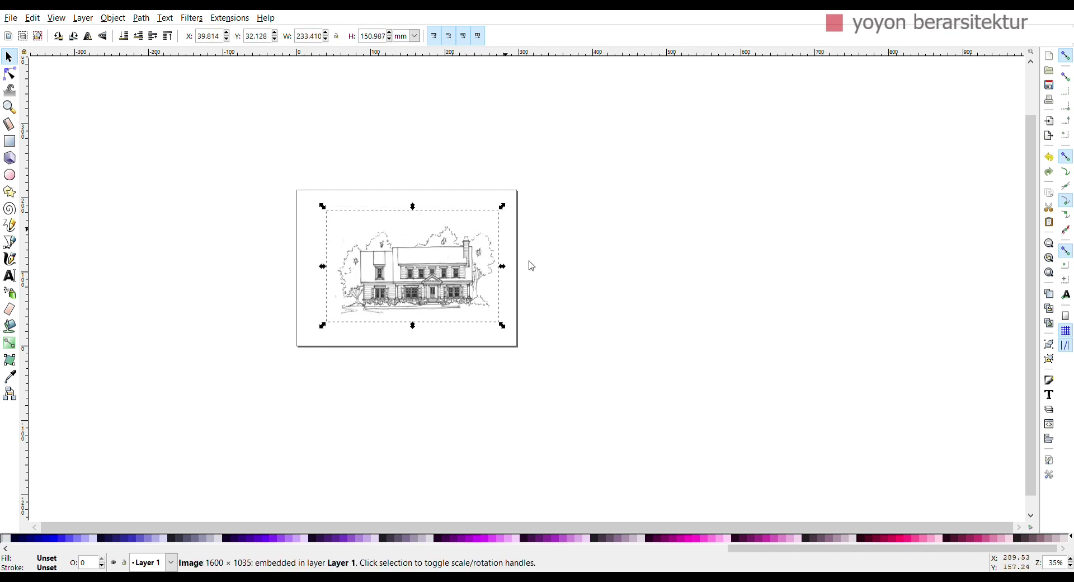
pyautogui.click(582, 323)
# Step: Reposition the house sketch within the page and enlarge it proportionally to about 254 × 164 mm
pyautogui.scroll(2, 345, 261)
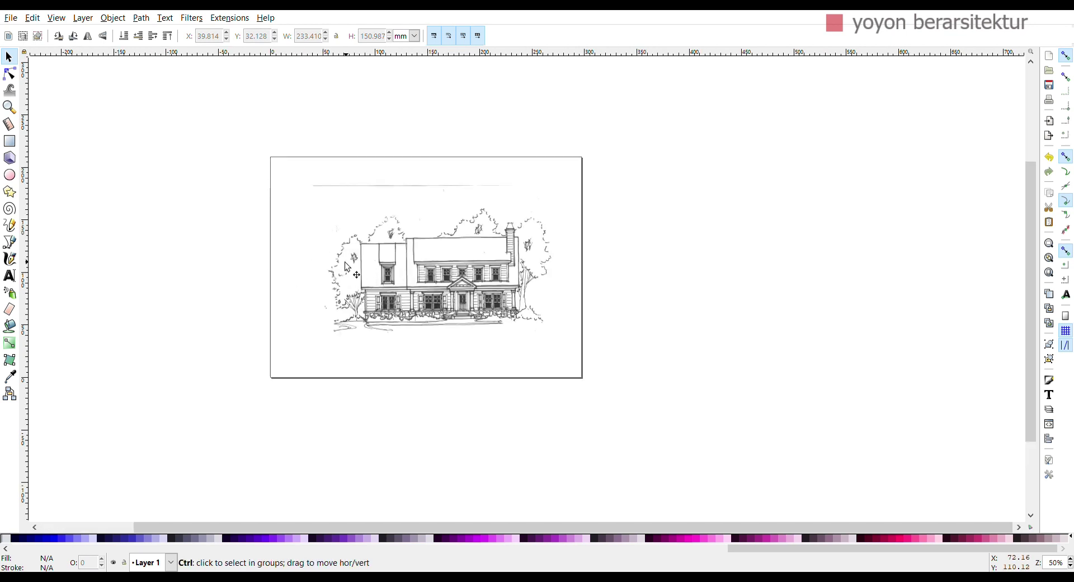
pyautogui.scroll(1, 345, 261)
pyautogui.moveTo(583, 379); pyautogui.dragTo(555, 355)
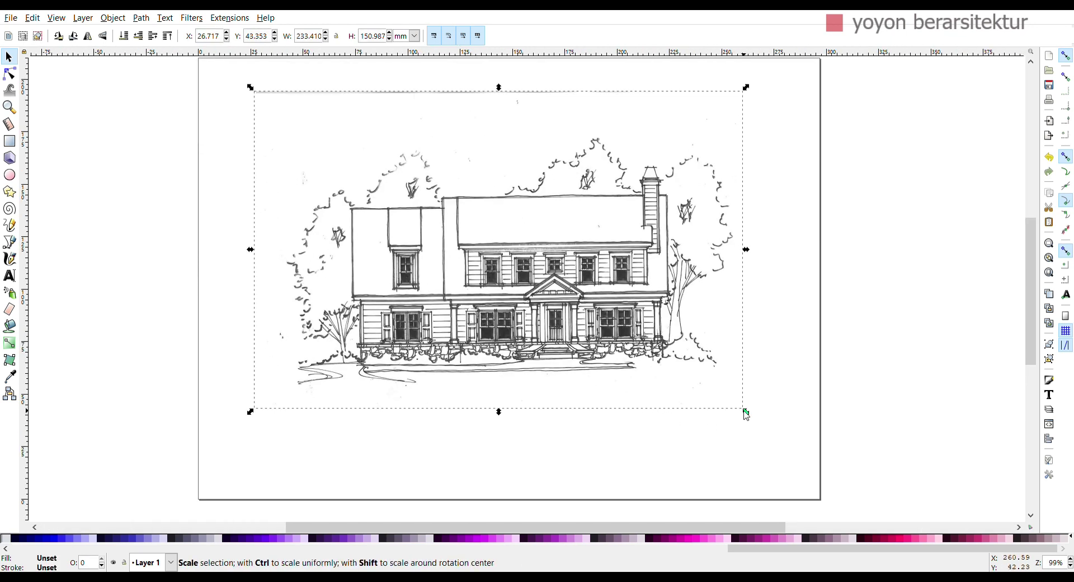
pyautogui.moveTo(747, 412); pyautogui.dragTo(772, 456)
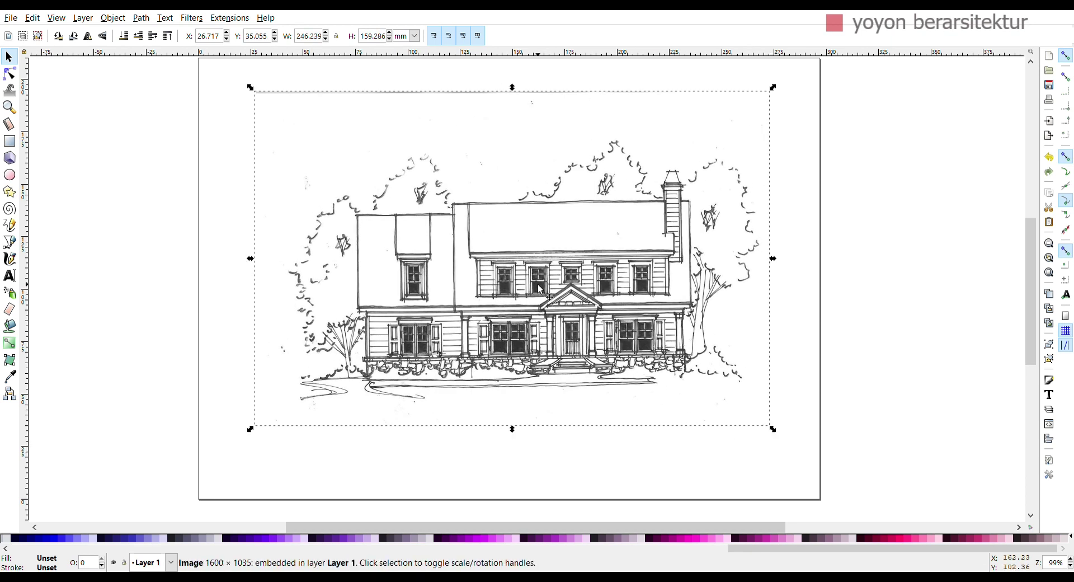
pyautogui.moveTo(539, 321); pyautogui.dragTo(521, 304)
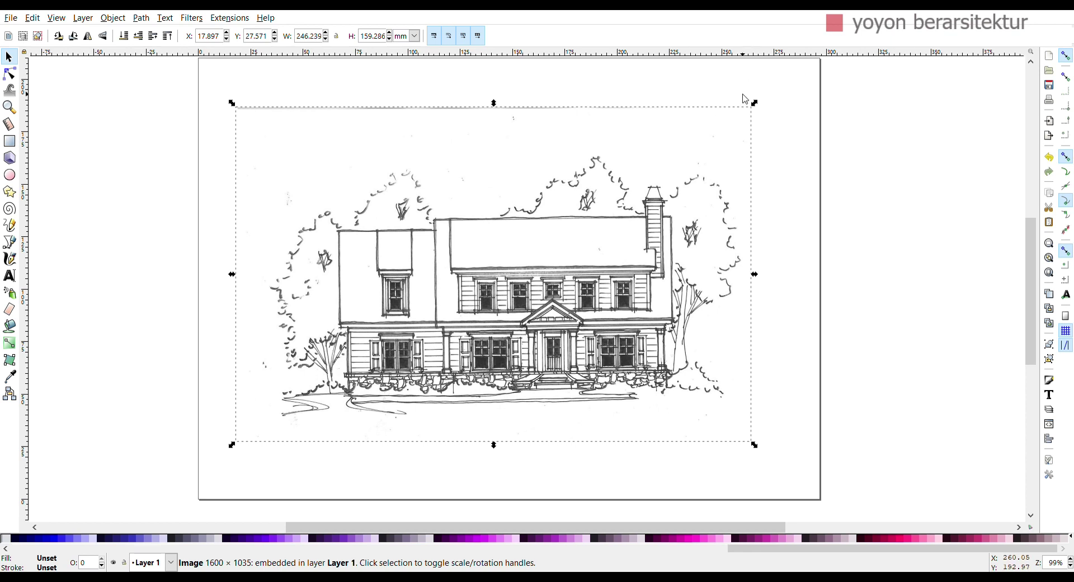
pyautogui.moveTo(754, 103); pyautogui.dragTo(778, 95)
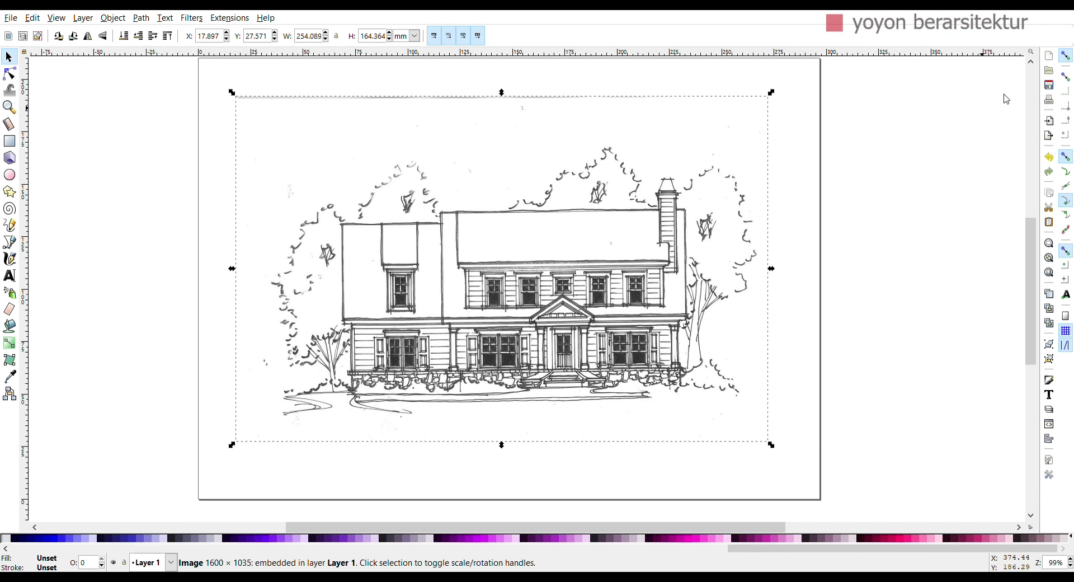
pyautogui.click(894, 270)
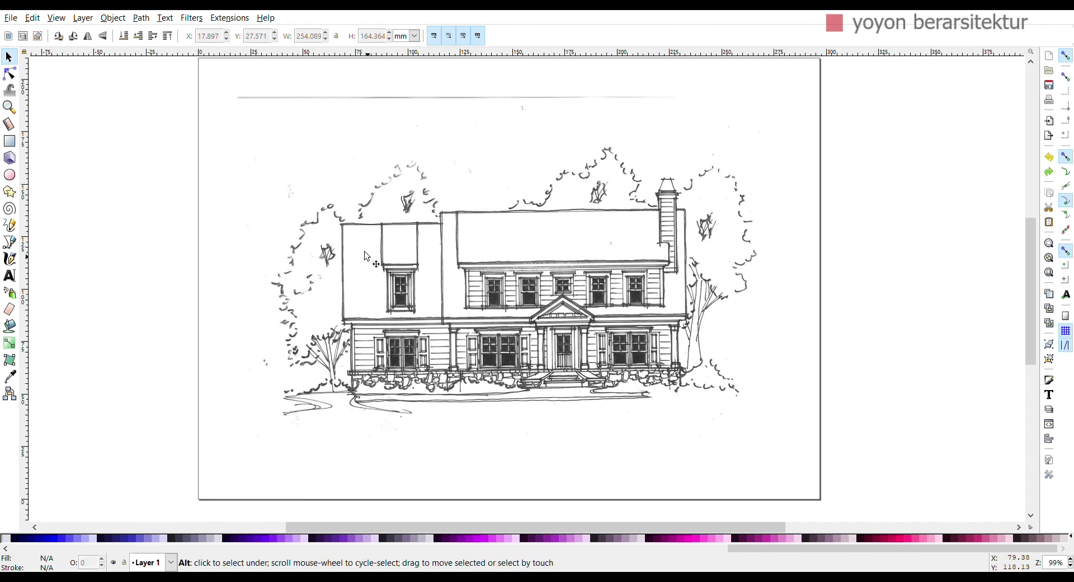
# Step: Delete the house elevation sketch from the page
pyautogui.click(467, 255)
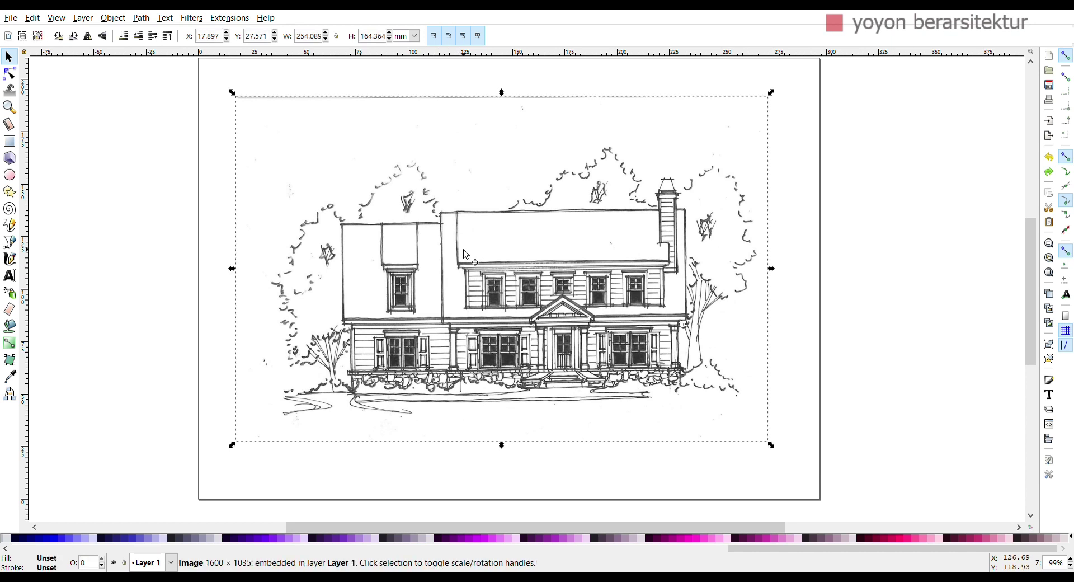
pyautogui.press('Delete')
# Step: Paste the copied 408 × 220 hillside house section drawing and enlarge it proportionally on the page to about 230 × 124 mm
pyautogui.click(19, 19)
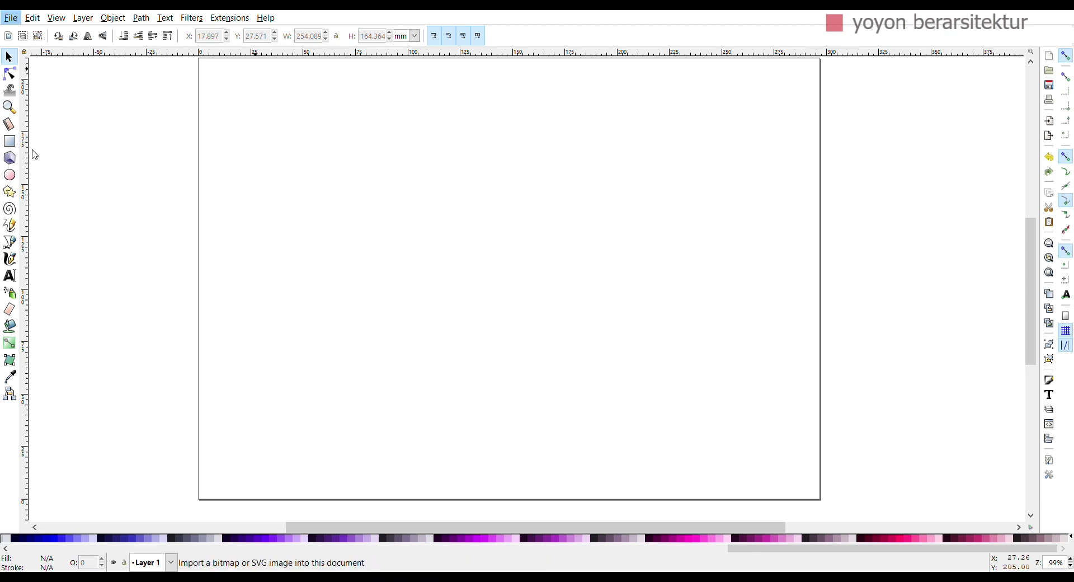
pyautogui.click(379, 144)
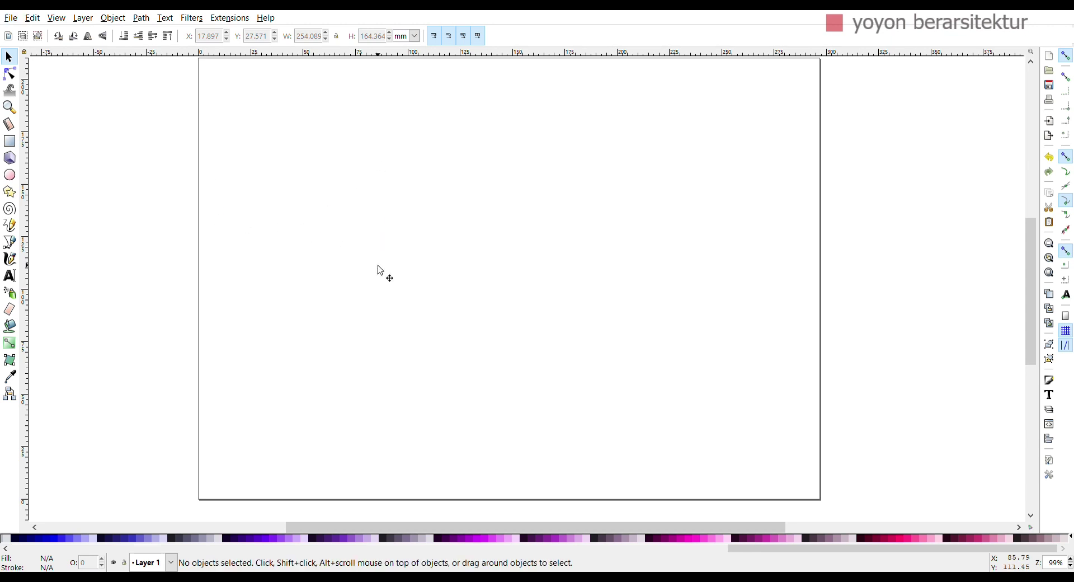
pyautogui.hotkey('ctrl', 'v')
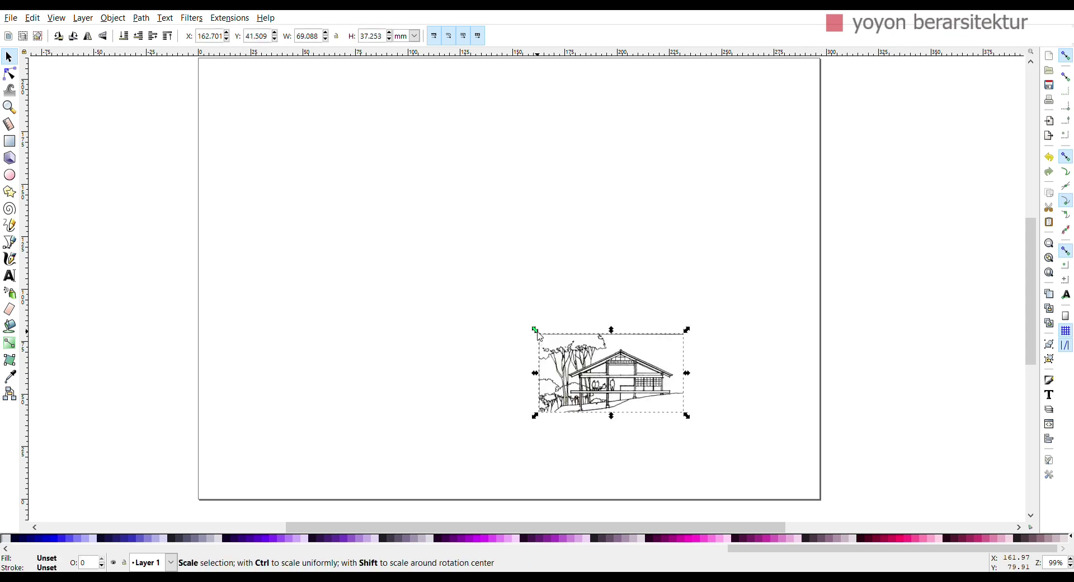
pyautogui.moveTo(536, 331); pyautogui.dragTo(200, 103)
pyautogui.moveTo(323, 209); pyautogui.dragTo(360, 226)
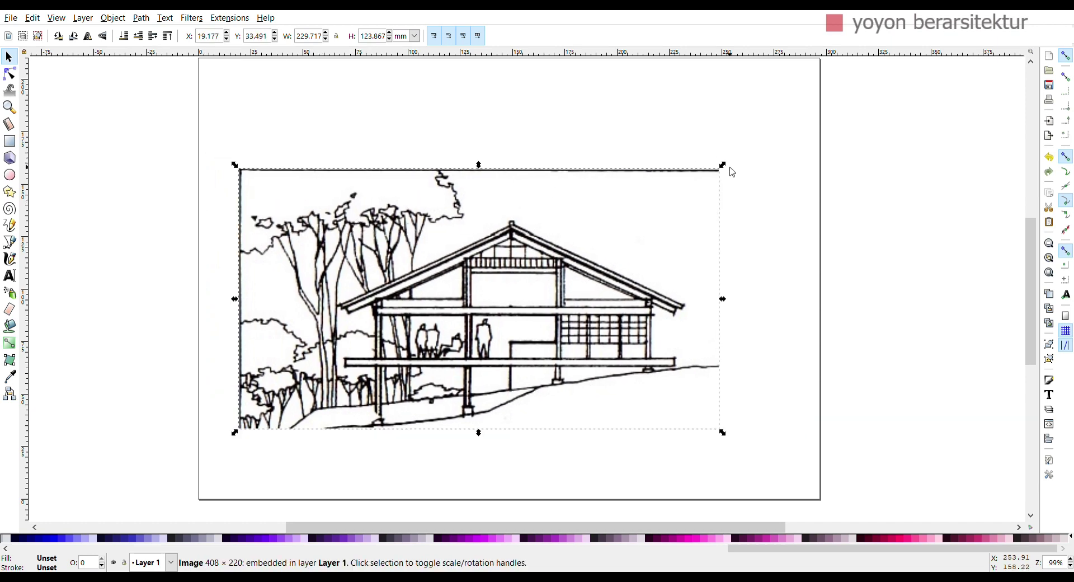
# Step: Enlarge the section drawing proportionally to about 262 × 141 mm and position it near the page's centre, at about X 16.8, Y 40.7 mm
pyautogui.moveTo(726, 166); pyautogui.dragTo(789, 110)
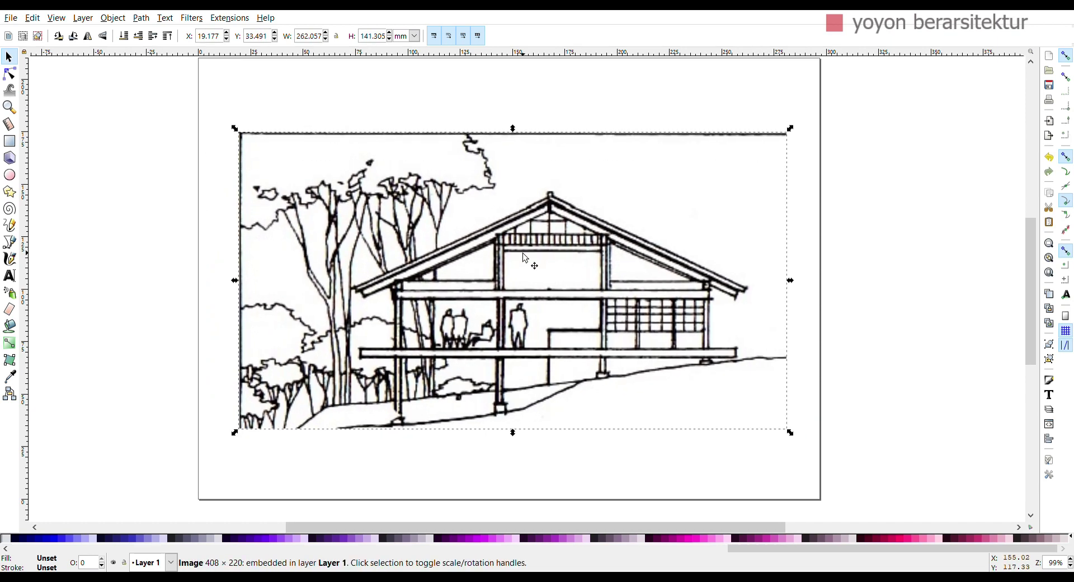
pyautogui.moveTo(525, 256); pyautogui.dragTo(519, 240)
pyautogui.scroll(-1, 519, 241)
pyautogui.click(791, 238)
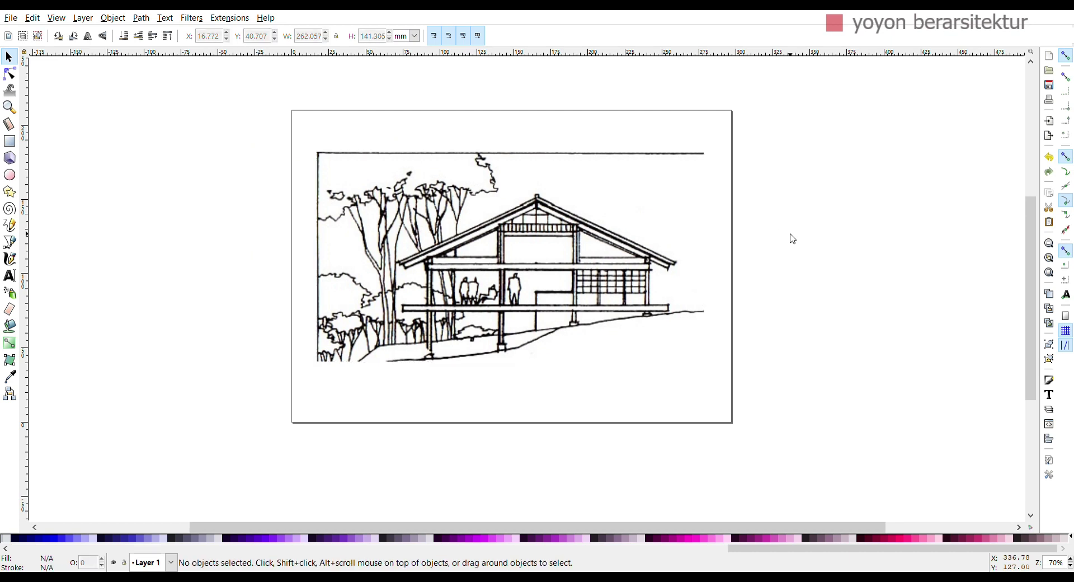
# Step: Move the section drawing slightly down the page to about X 16.4, Y 38.4 mm and deselect it
pyautogui.moveTo(438, 257); pyautogui.dragTo(435, 262)
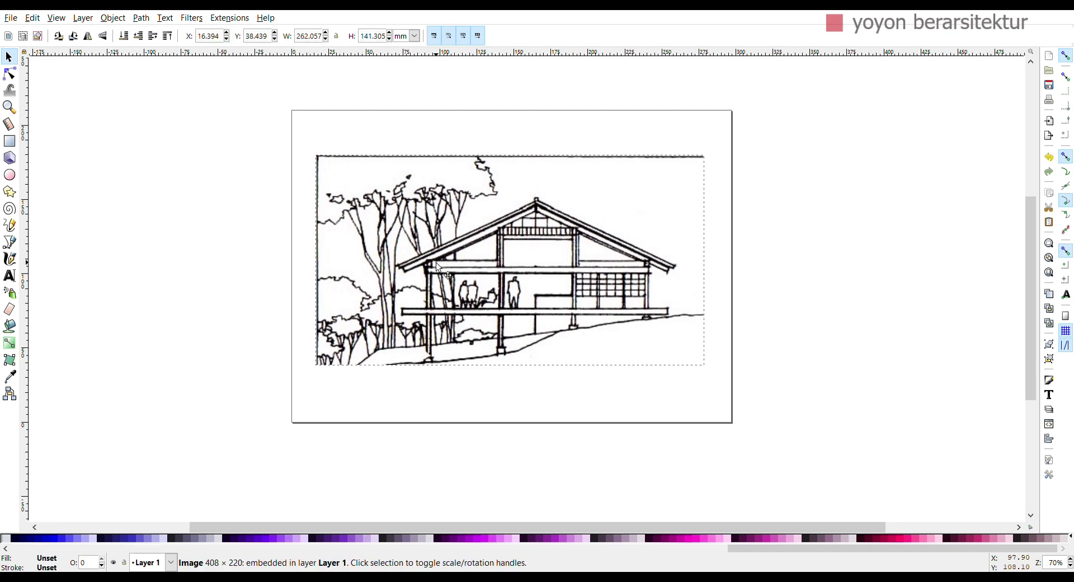
pyautogui.scroll(1, 263, 209)
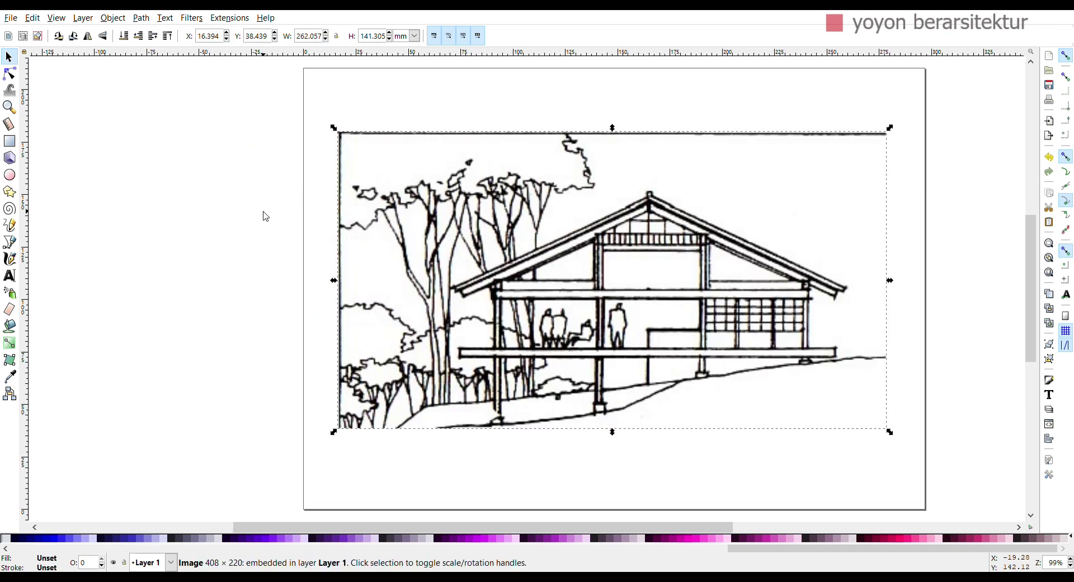
pyautogui.click(214, 135)
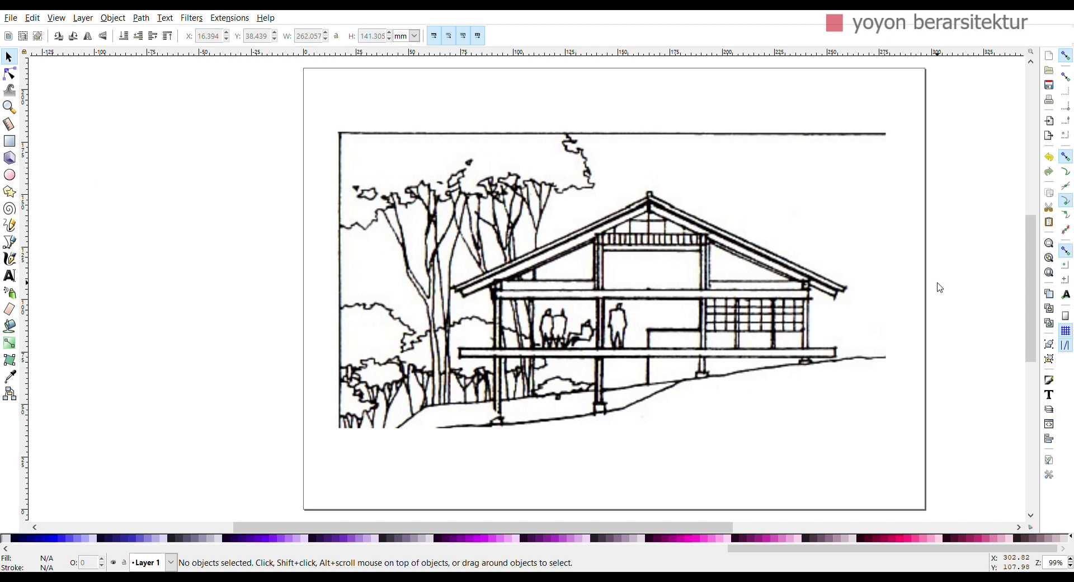
# Step: Draw a closed three-sided shape of straight Pencil segments, about 128 × 79 mm, in the empty canvas beyond the page's right edge
pyautogui.moveTo(576, 530); pyautogui.dragTo(626, 530)
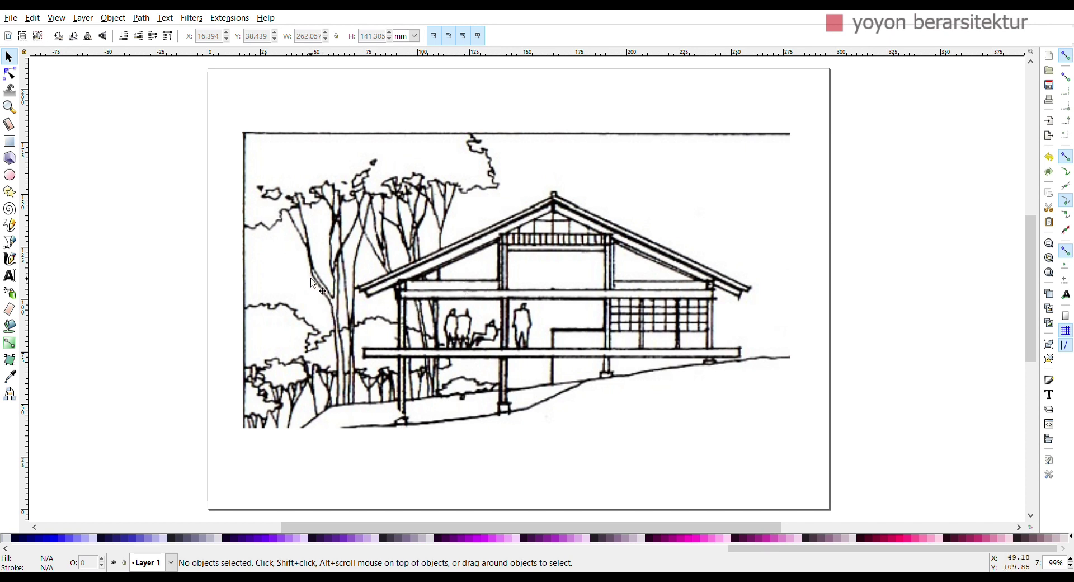
pyautogui.press('shift')
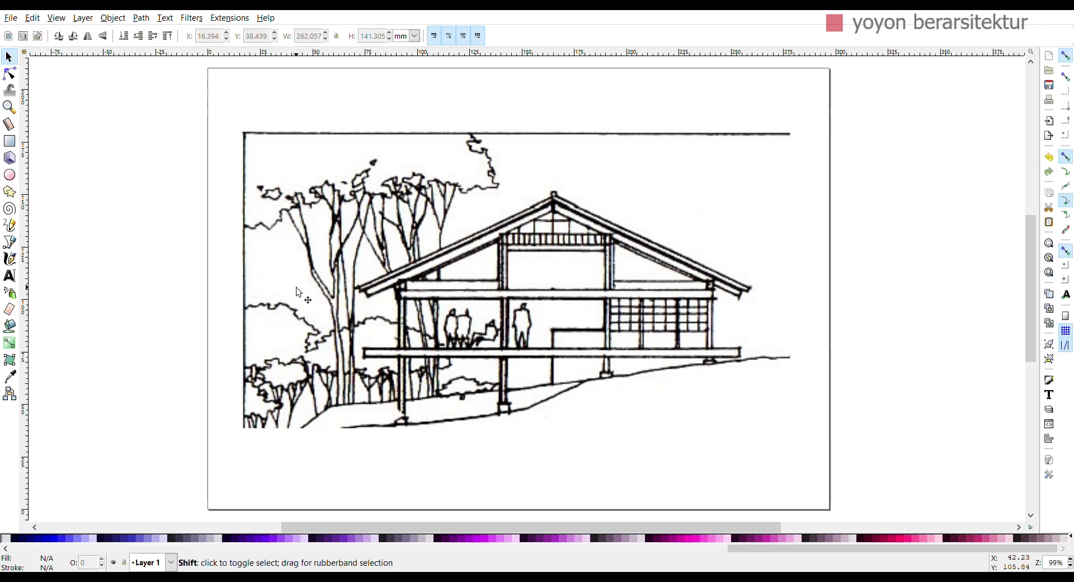
pyautogui.hscroll(12, 297, 288)
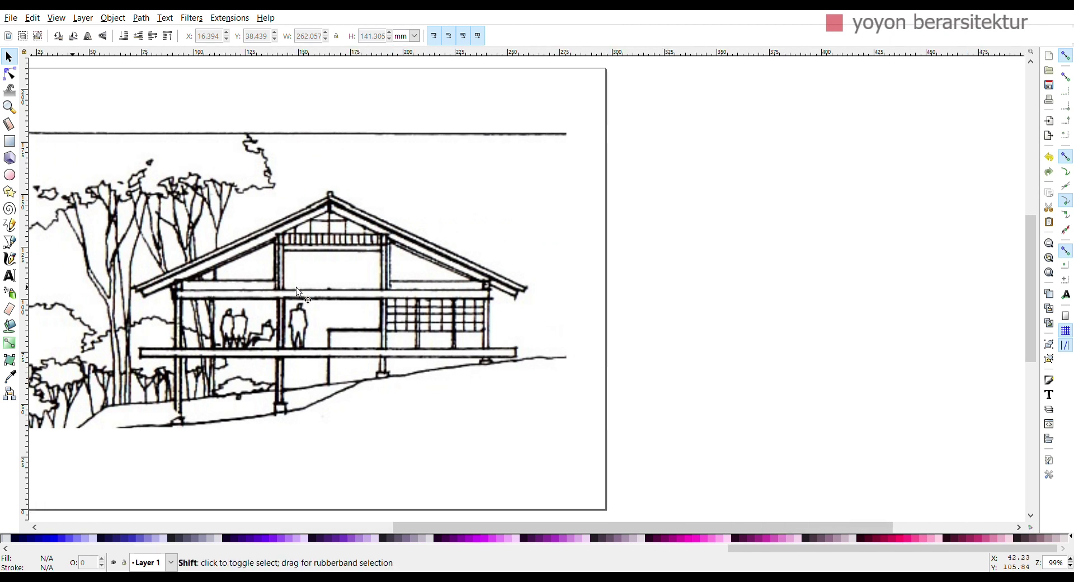
pyautogui.hscroll(7, 298, 291)
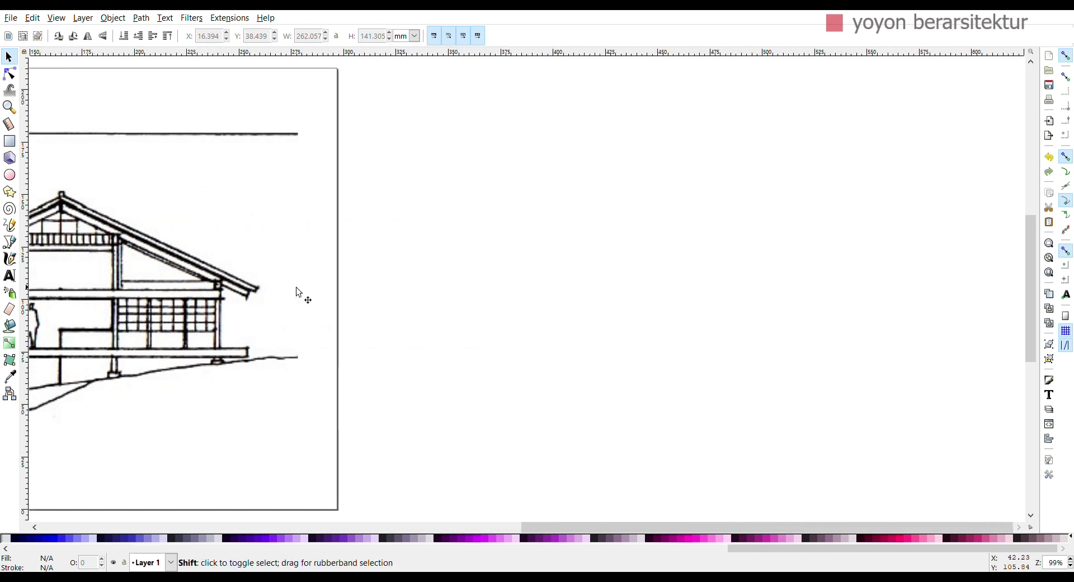
pyautogui.hscroll(3, 298, 292)
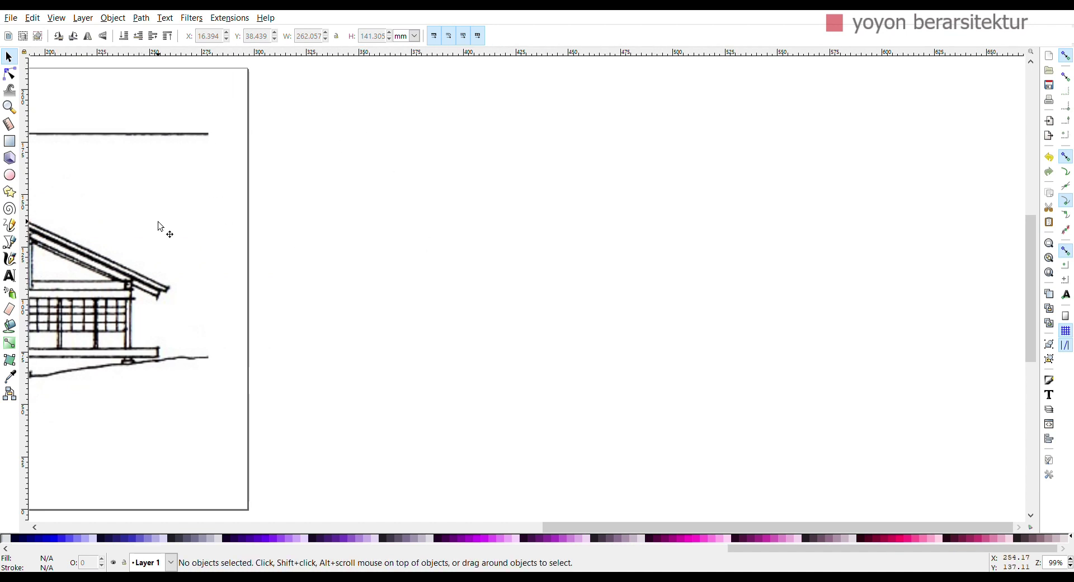
pyautogui.click(10, 225)
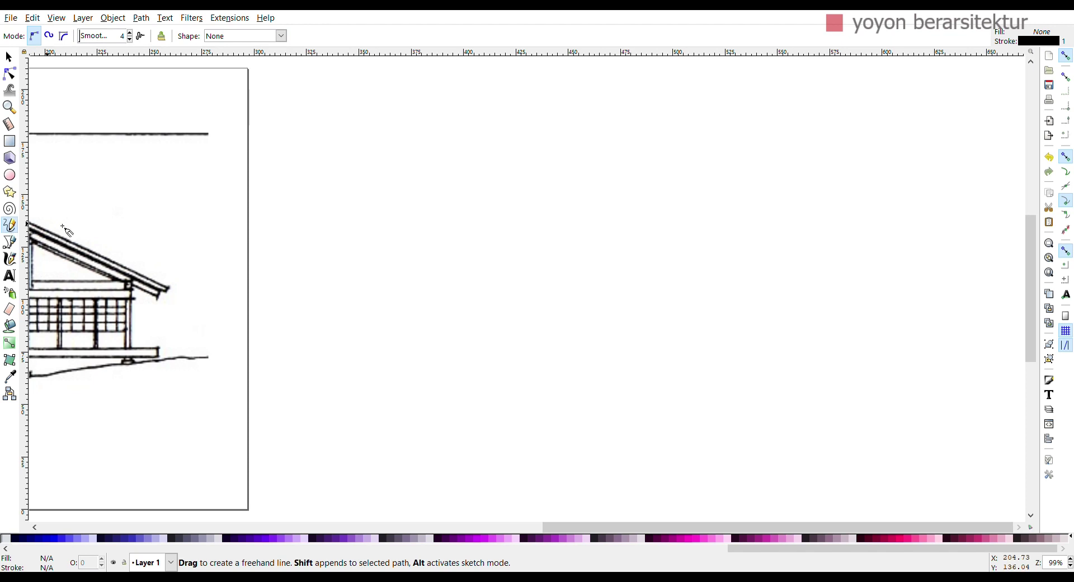
pyautogui.click(458, 216)
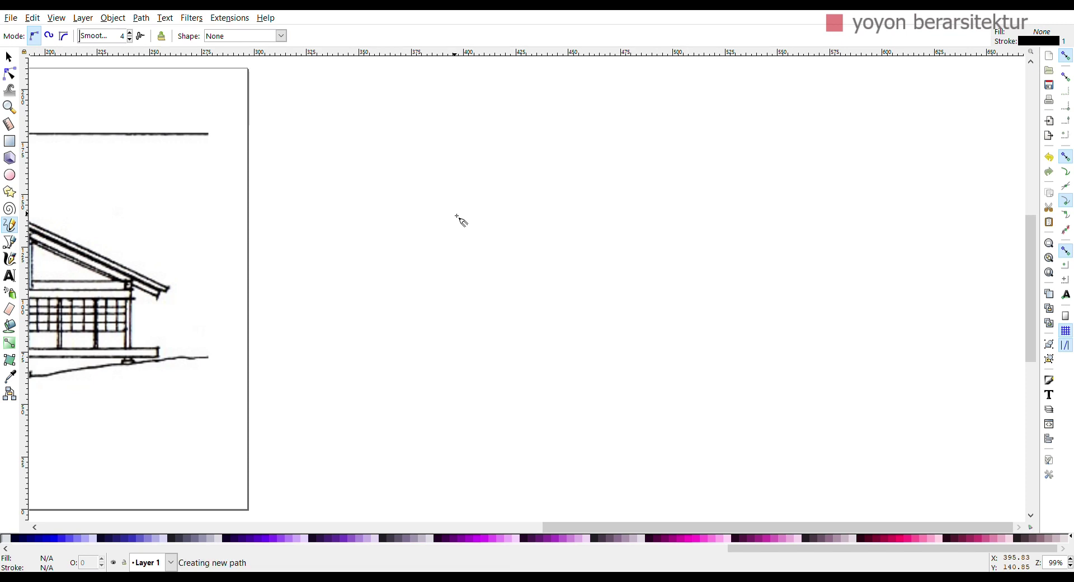
pyautogui.click(666, 162)
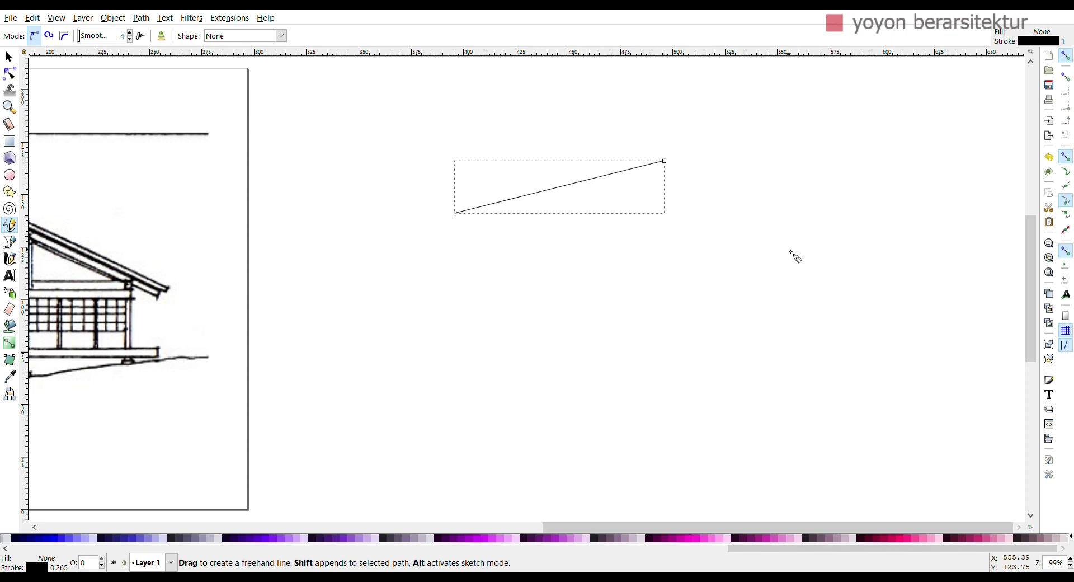
pyautogui.click(670, 166)
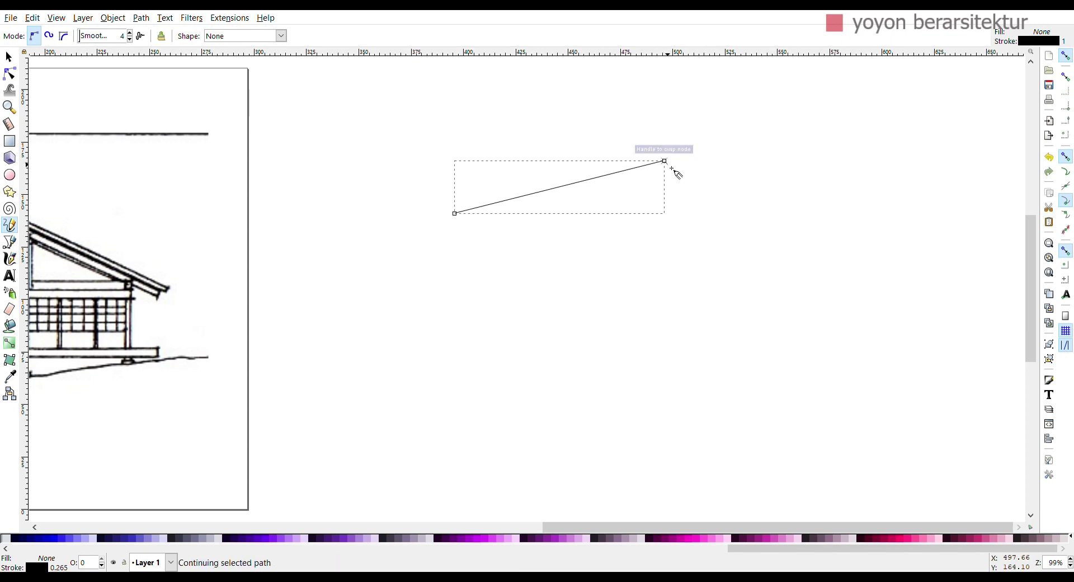
pyautogui.click(723, 327)
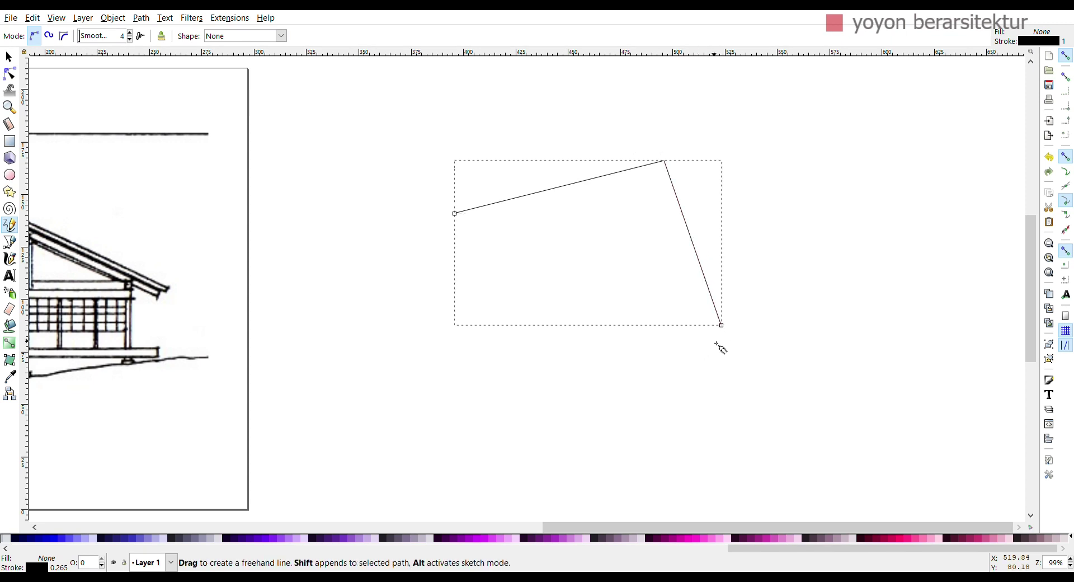
pyautogui.click(723, 326)
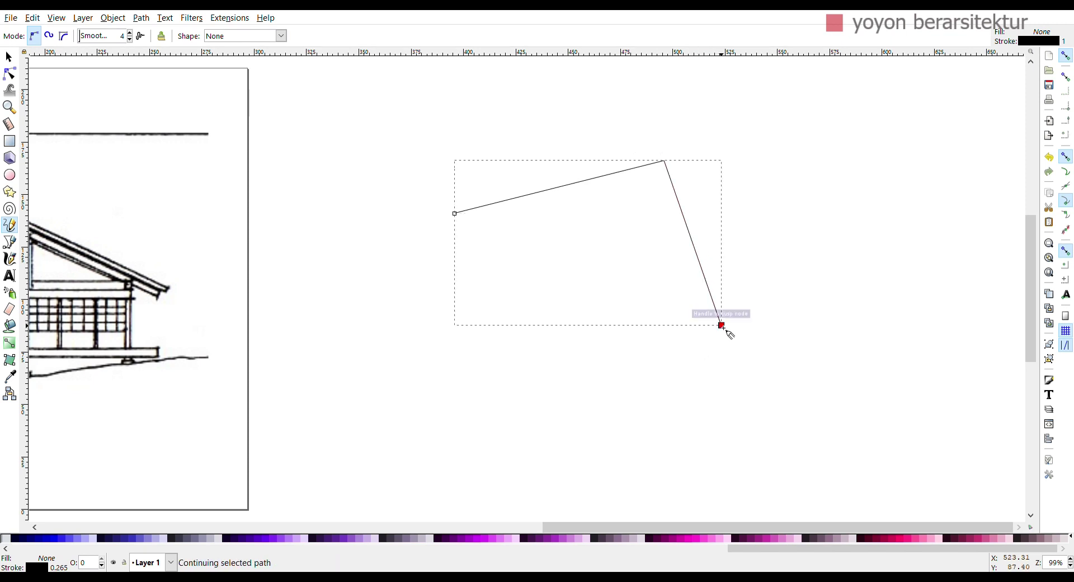
pyautogui.click(456, 215)
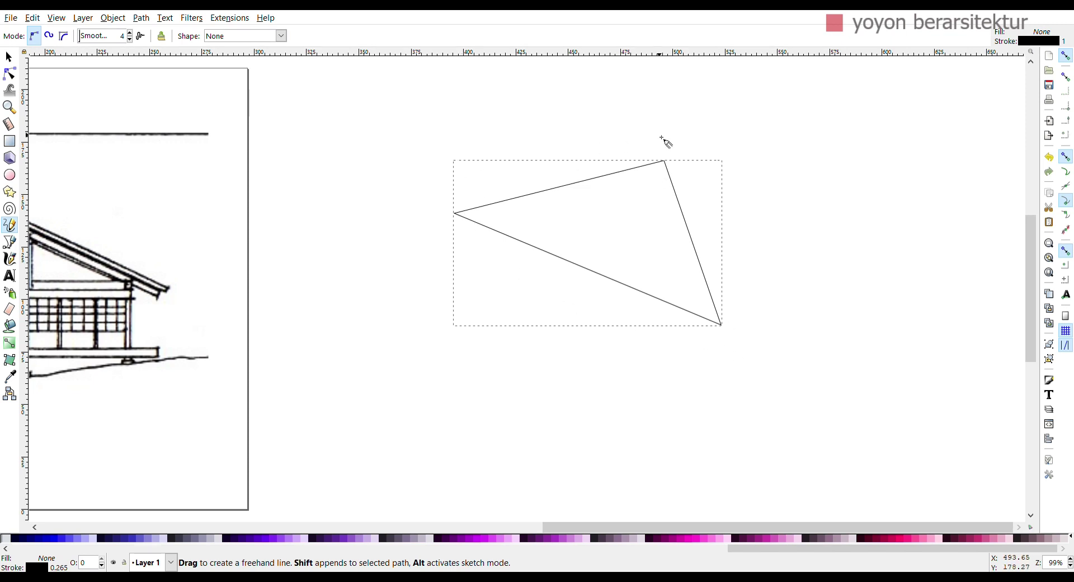
# Step: Fill the new triangle with bright cyan after trying darker teal shades, and deselect it
pyautogui.click(11, 59)
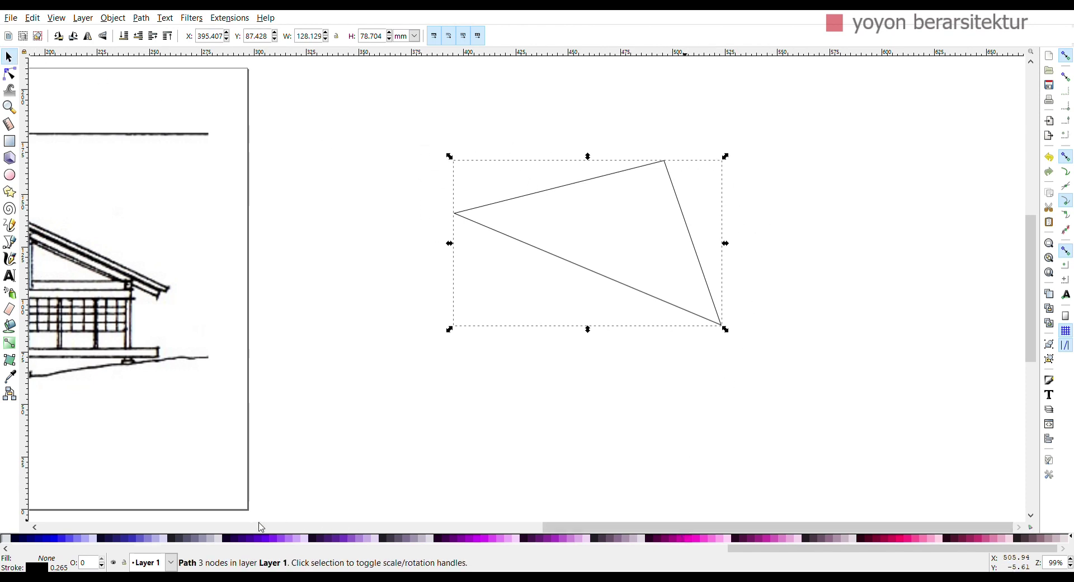
pyautogui.moveTo(727, 550); pyautogui.dragTo(420, 552)
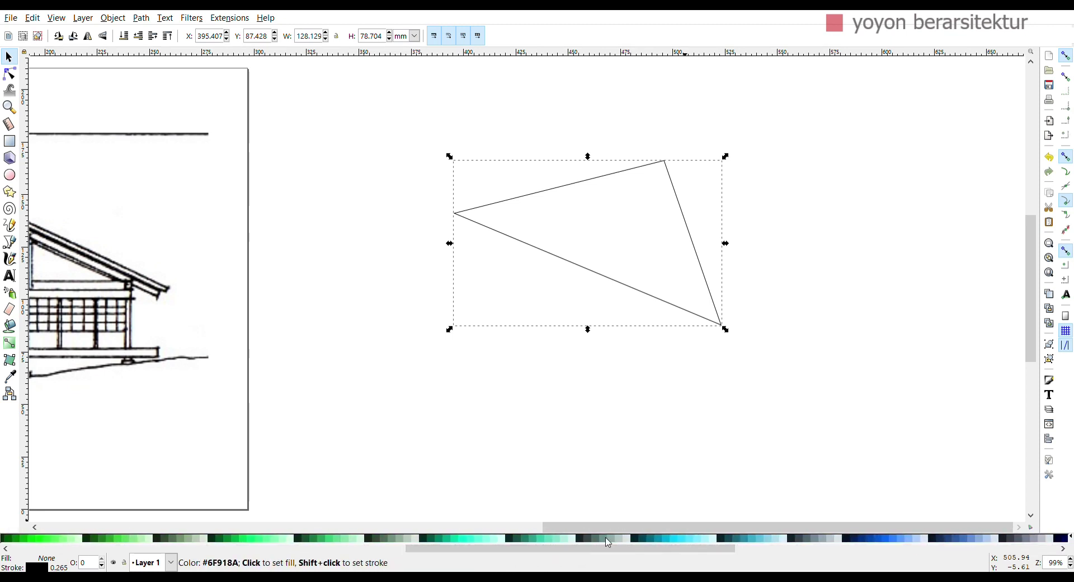
pyautogui.click(662, 540)
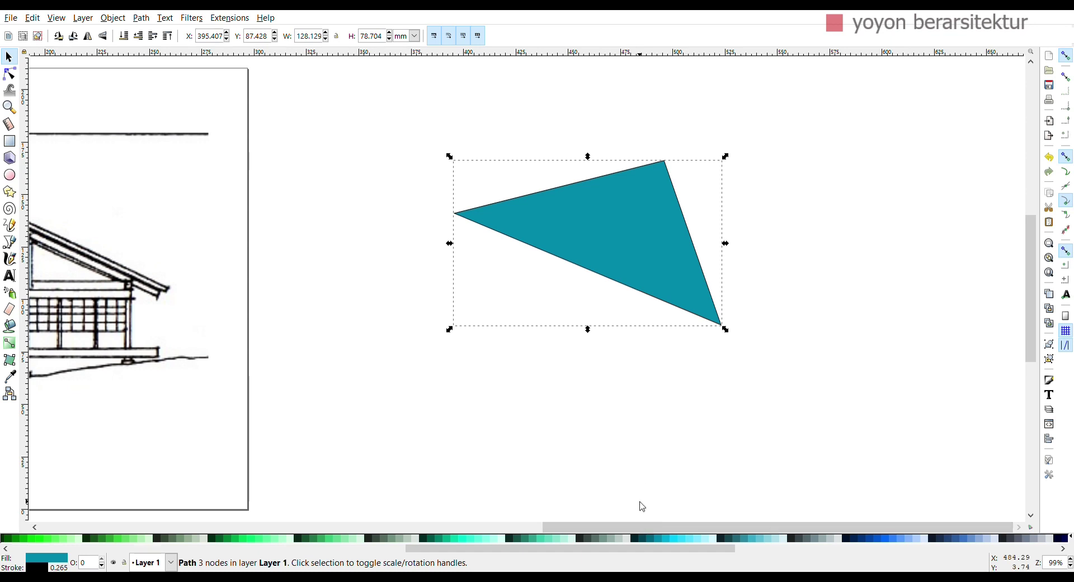
pyautogui.click(670, 540)
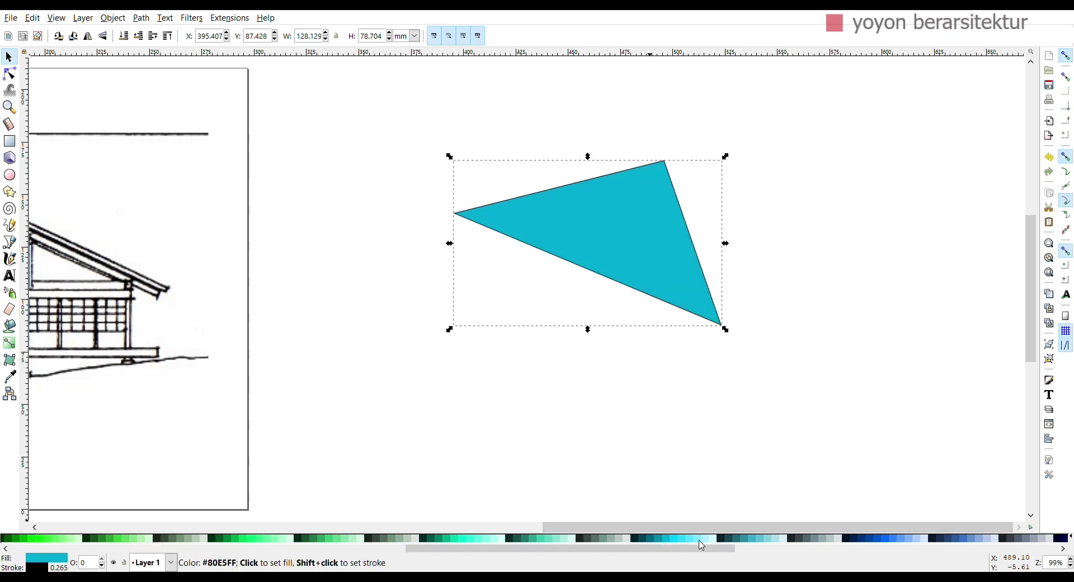
pyautogui.click(701, 540)
pyautogui.click(674, 541)
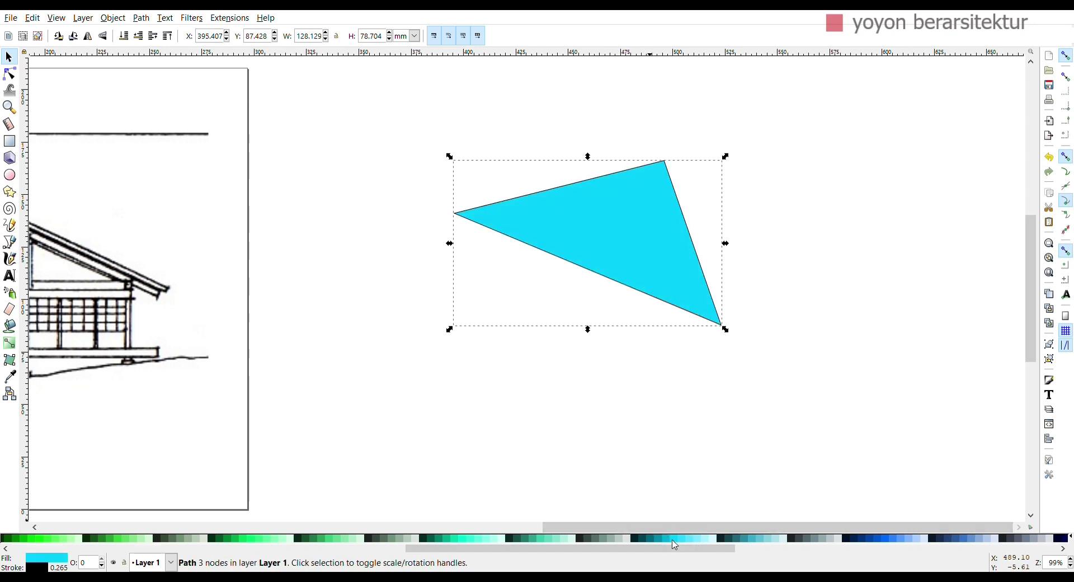
pyautogui.click(560, 395)
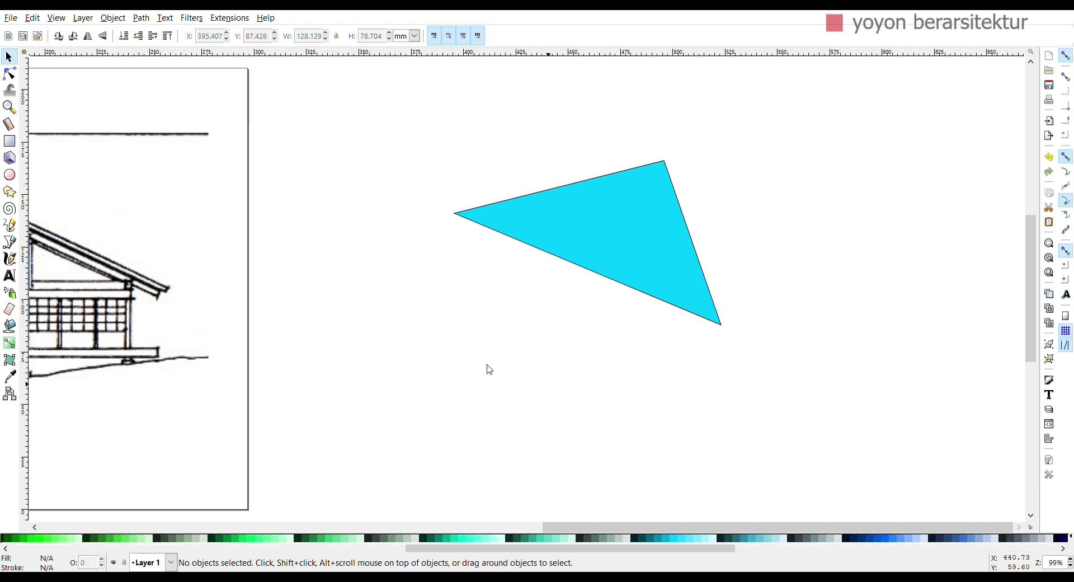
# Step: Draw a second closed triangle, about 105 × 72 mm, below the cyan one with the Pencil tool and fill it green (2ca05a)
pyautogui.click(9, 225)
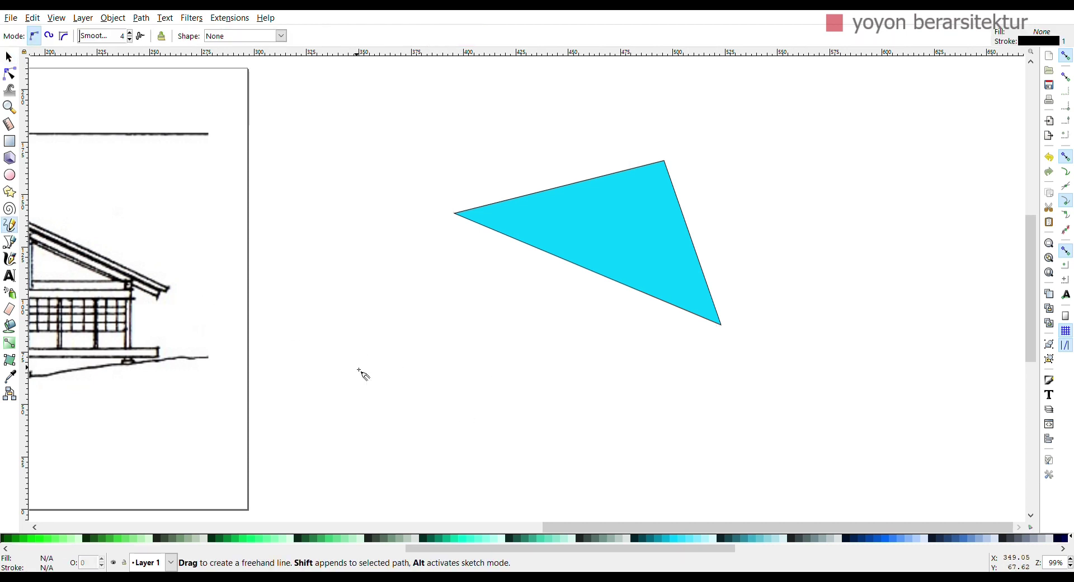
pyautogui.moveTo(390, 360)
pyautogui.mouseDown()
pyautogui.moveTo(478, 350)
pyautogui.moveTo(562, 316)
pyautogui.moveTo(549, 308)
pyautogui.moveTo(612, 464)
pyautogui.moveTo(396, 367)
pyautogui.mouseUp()
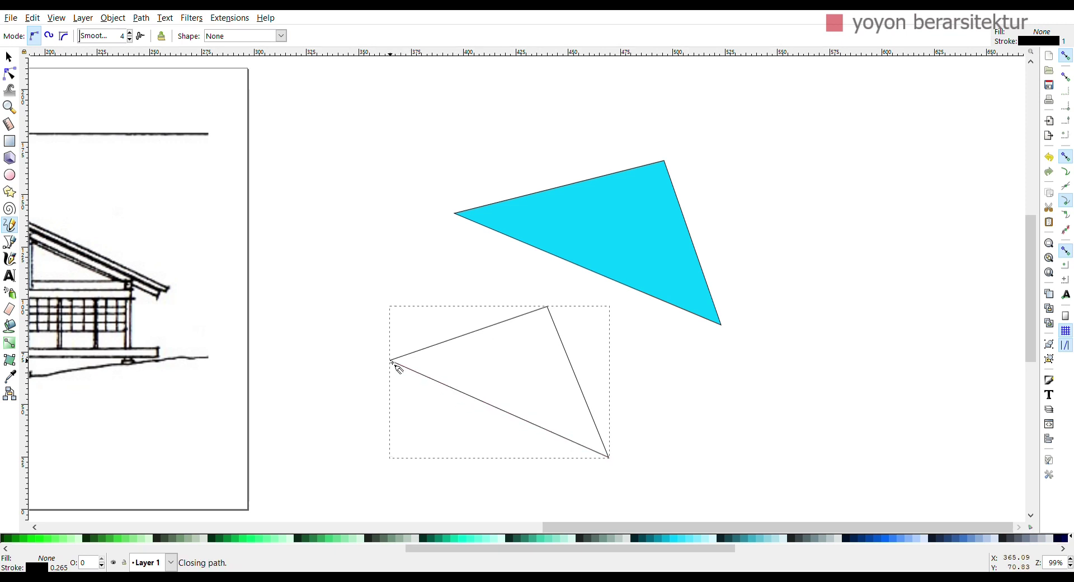
pyautogui.click(326, 540)
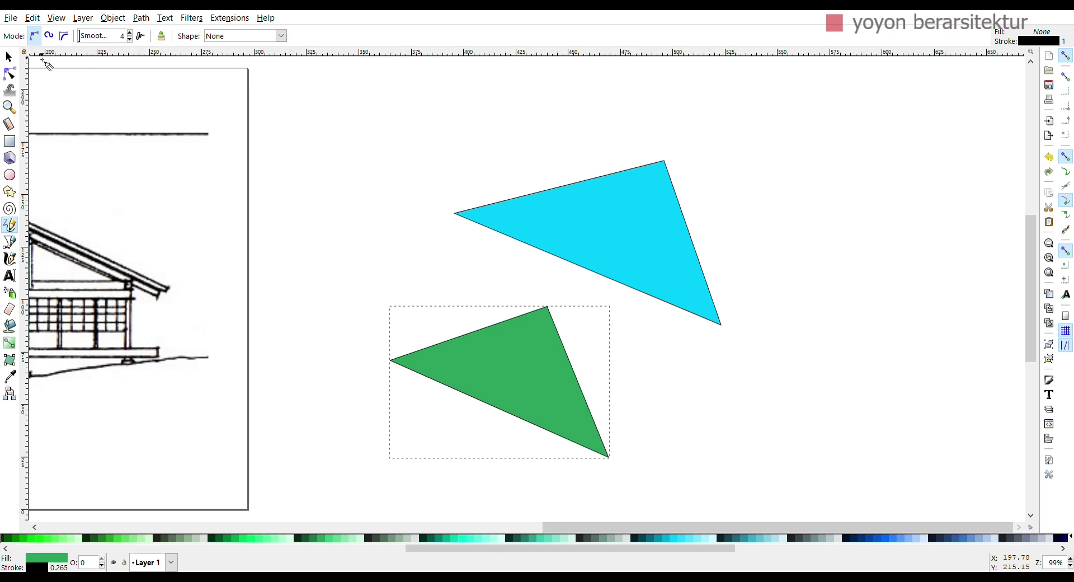
# Step: Open the green triangle's Fill and Stroke settings and compare its flat colour in the HSL, RGB and CMYK modes
pyautogui.click(10, 57)
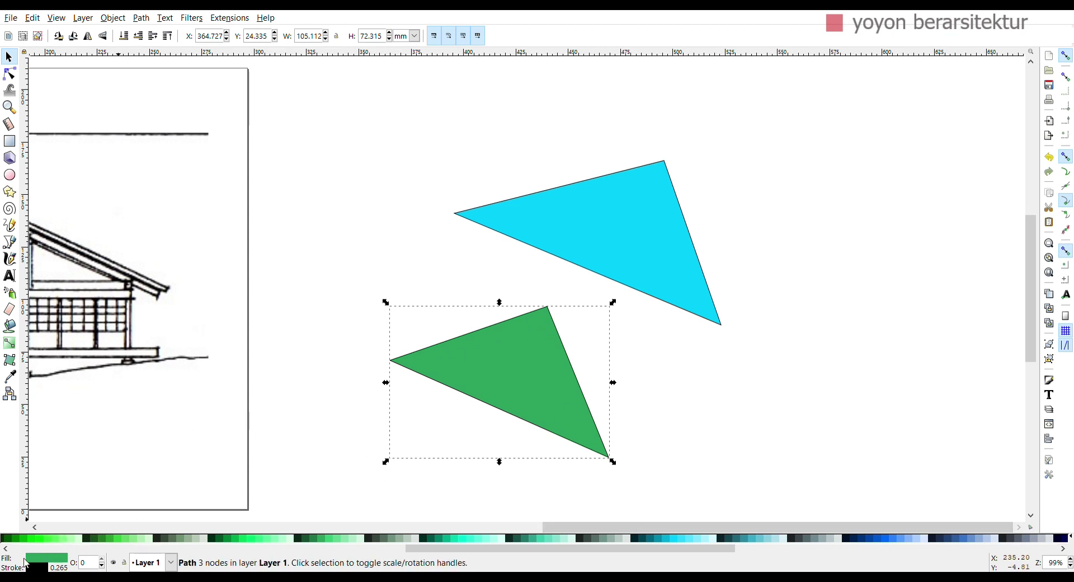
pyautogui.click(42, 563)
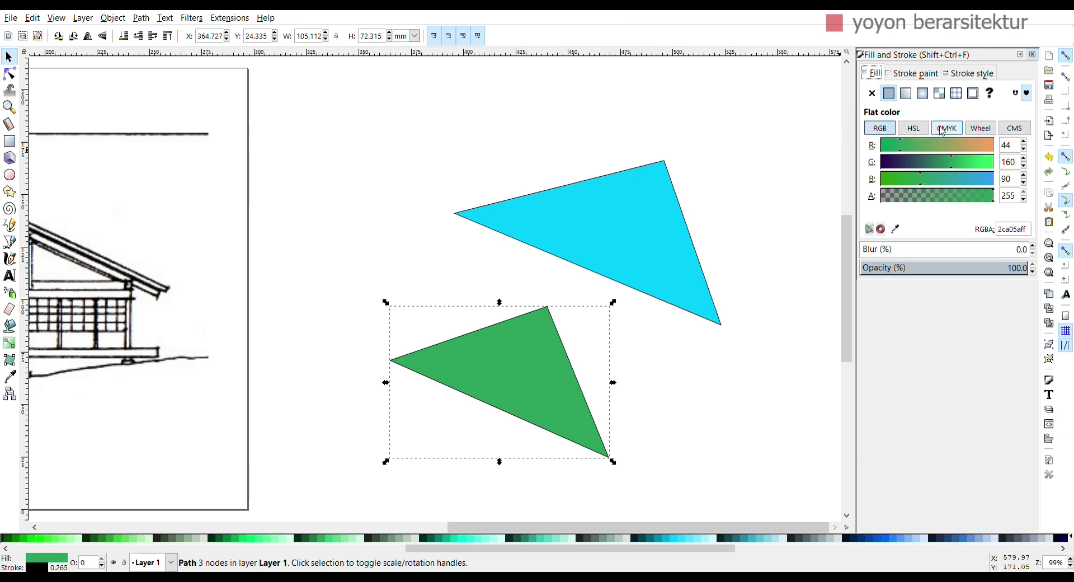
pyautogui.click(914, 128)
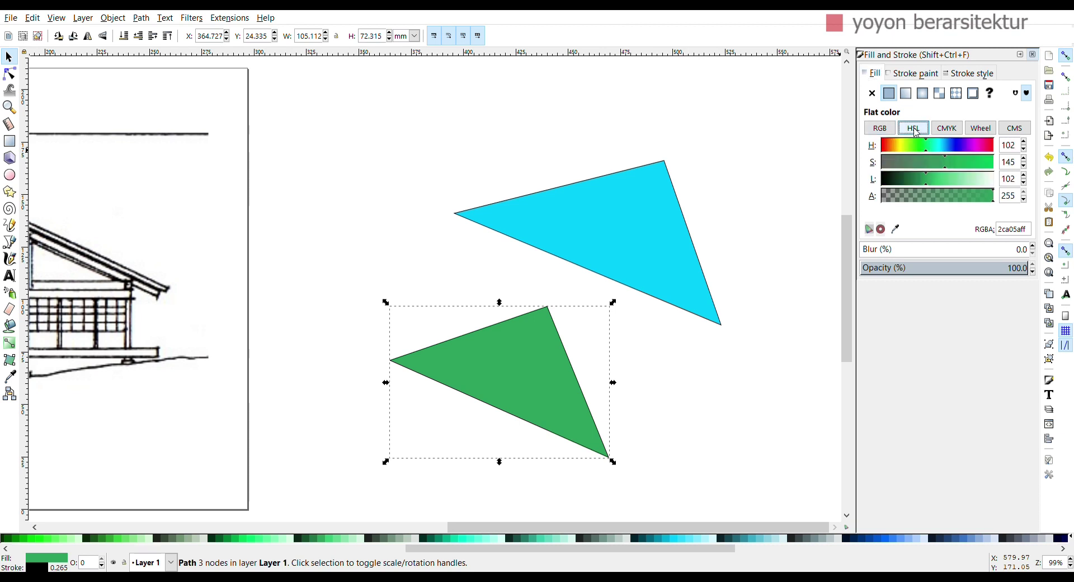
pyautogui.click(880, 128)
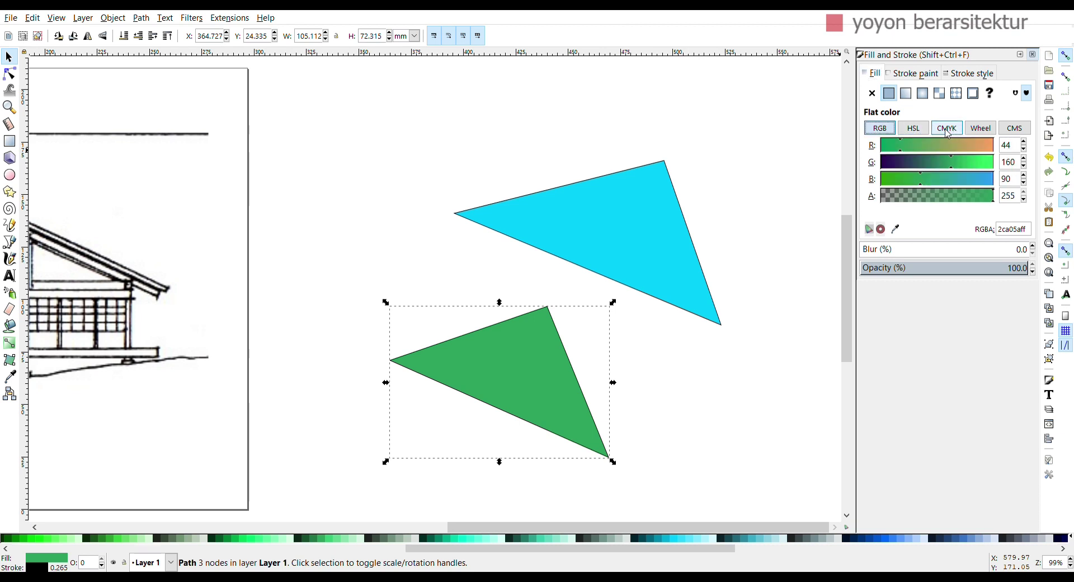
pyautogui.click(948, 130)
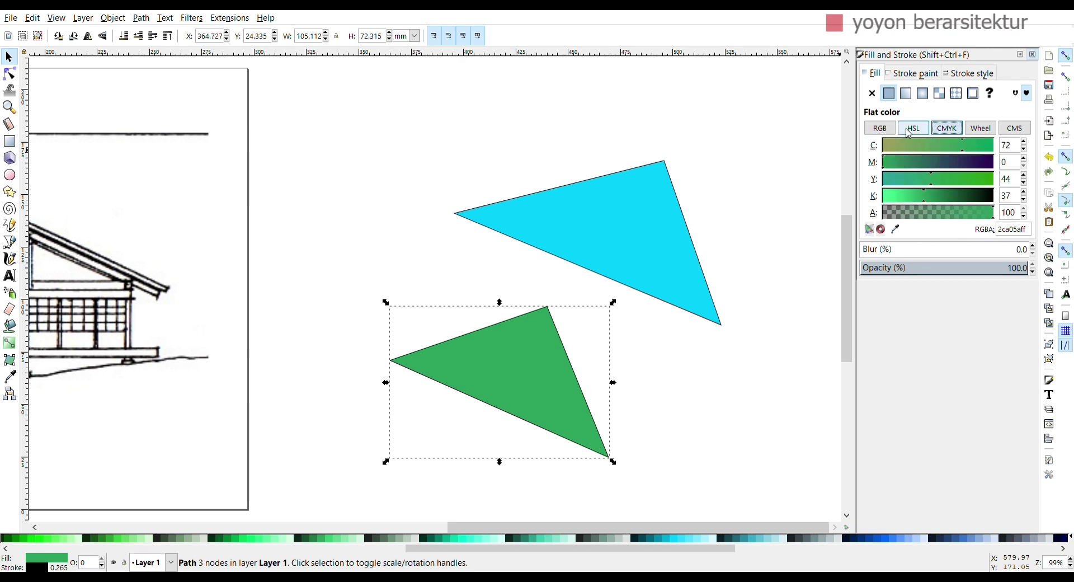
pyautogui.click(882, 131)
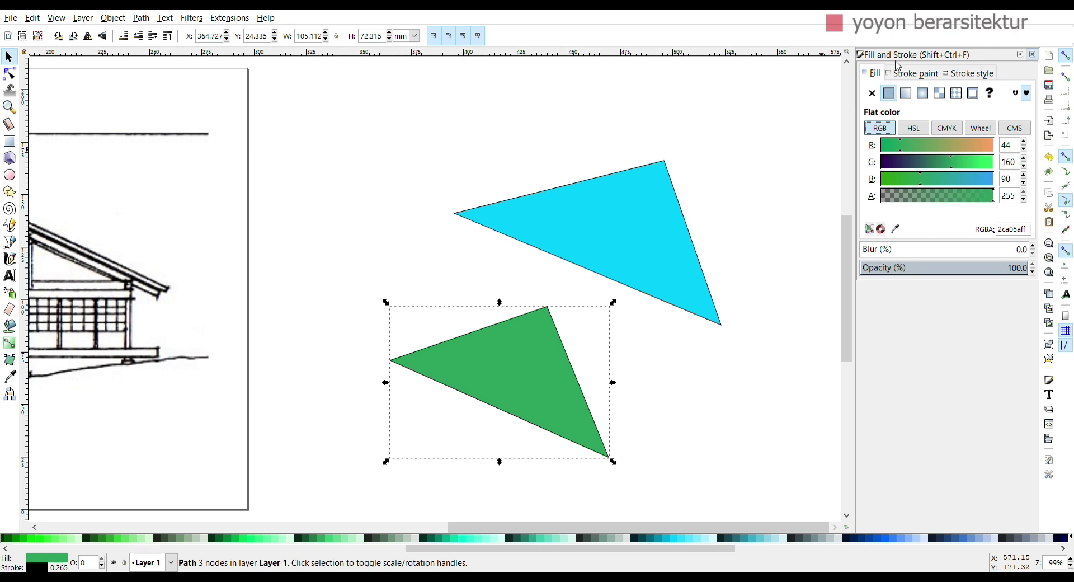
# Step: Switch the green triangle's fill to no paint and back to flat colour, and remove its stroke paint
pyautogui.click(872, 94)
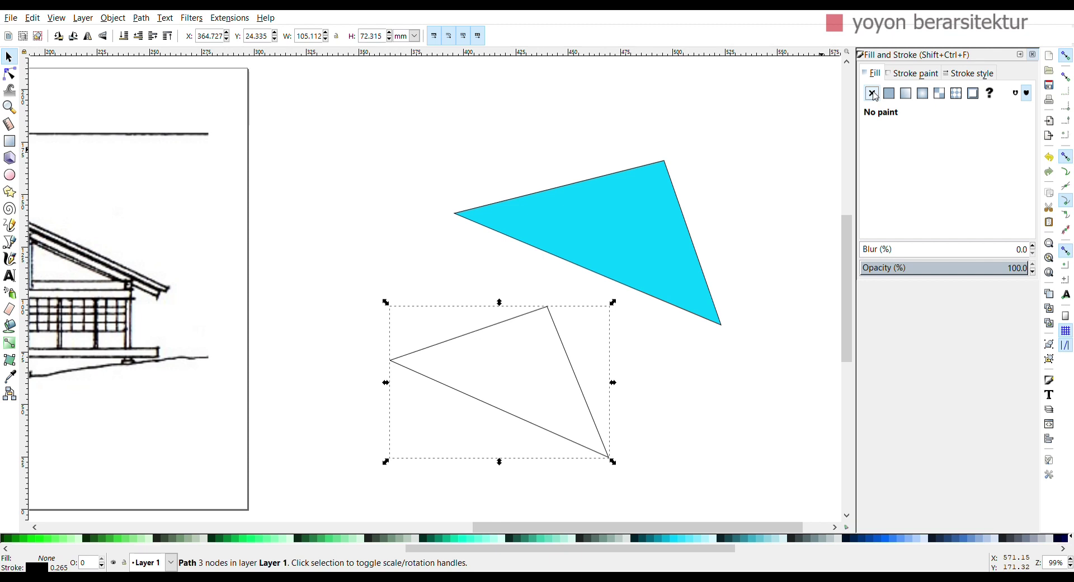
pyautogui.click(889, 94)
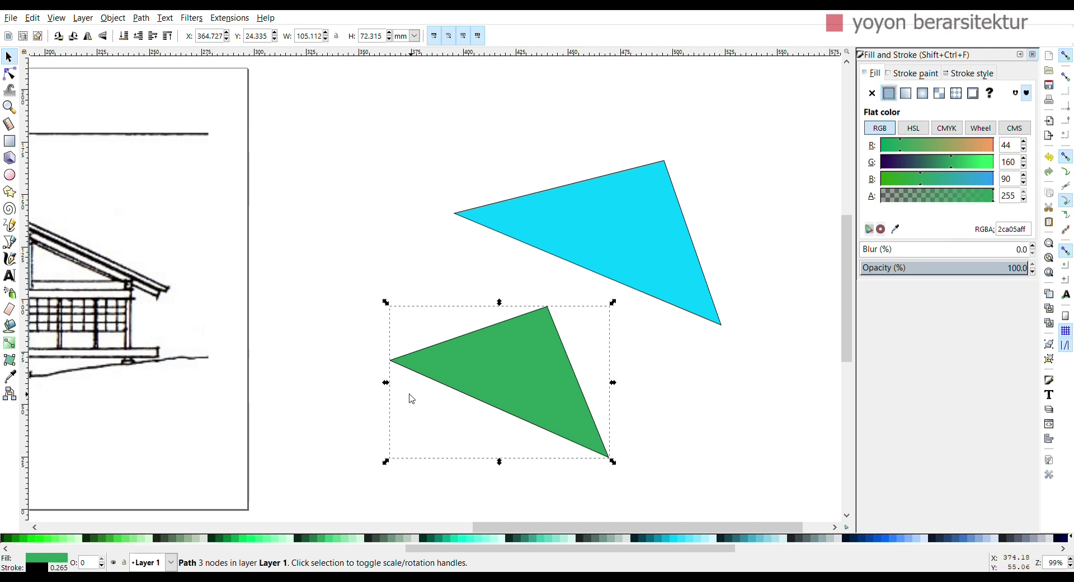
pyautogui.click(900, 75)
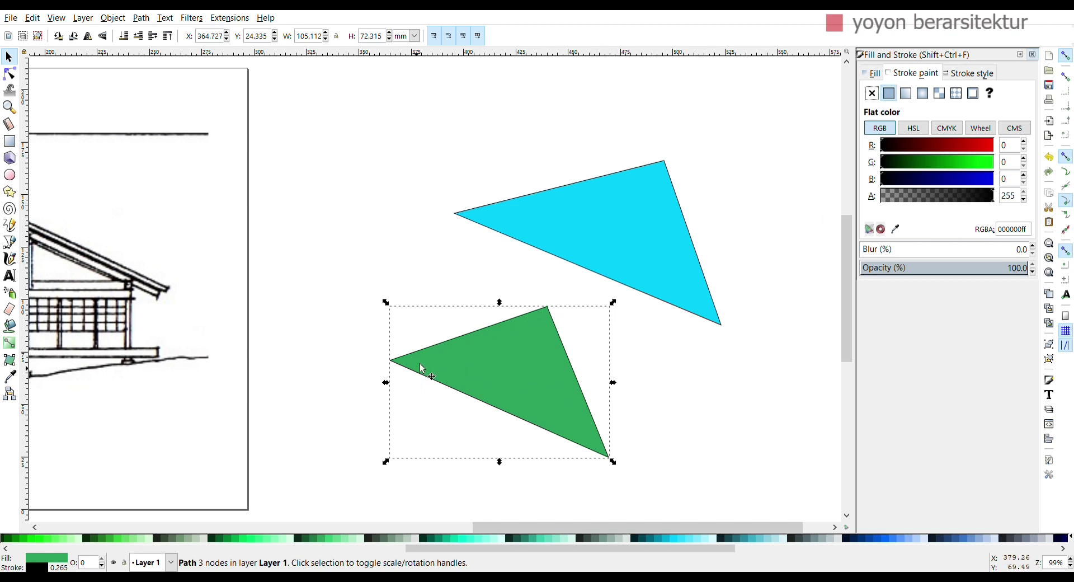
pyautogui.click(873, 94)
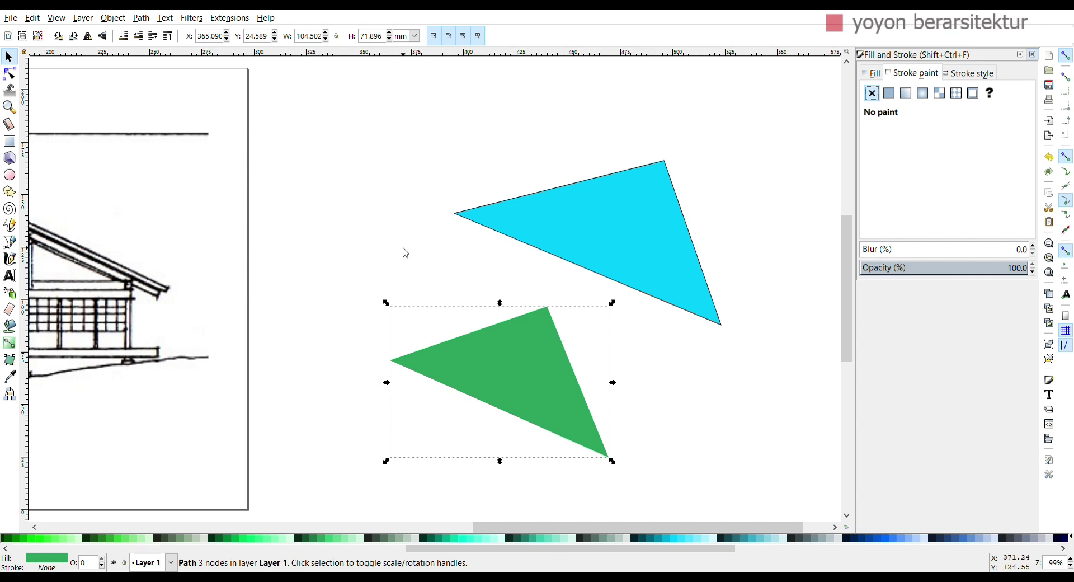
# Step: Delete both practice triangles beside the page
pyautogui.click(358, 164)
pyautogui.moveTo(334, 126); pyautogui.dragTo(792, 482)
pyautogui.press('Delete')
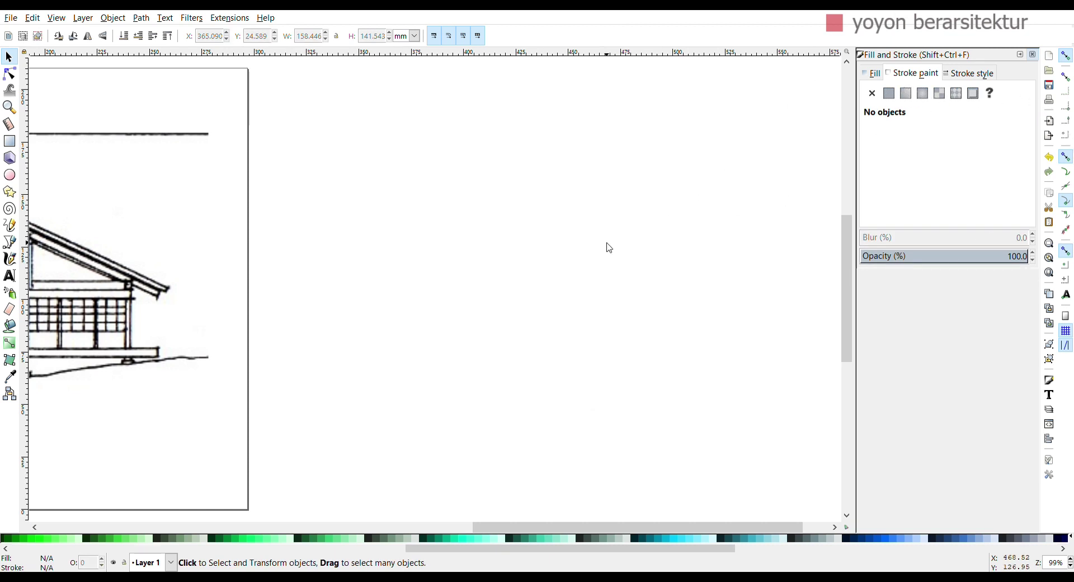
pyautogui.hscroll(-2, 472, 348)
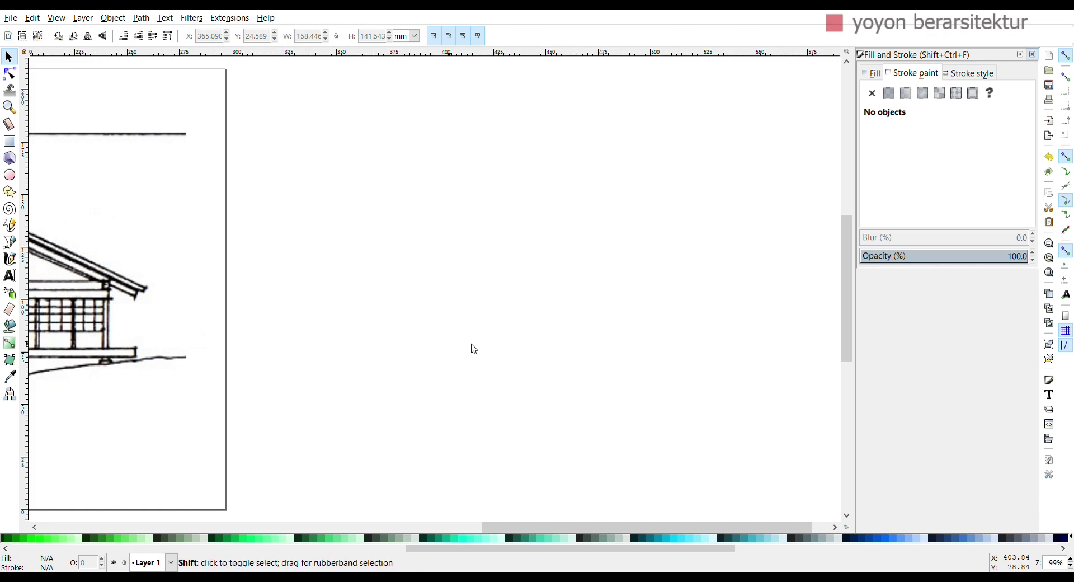
pyautogui.hscroll(-15, 451, 353)
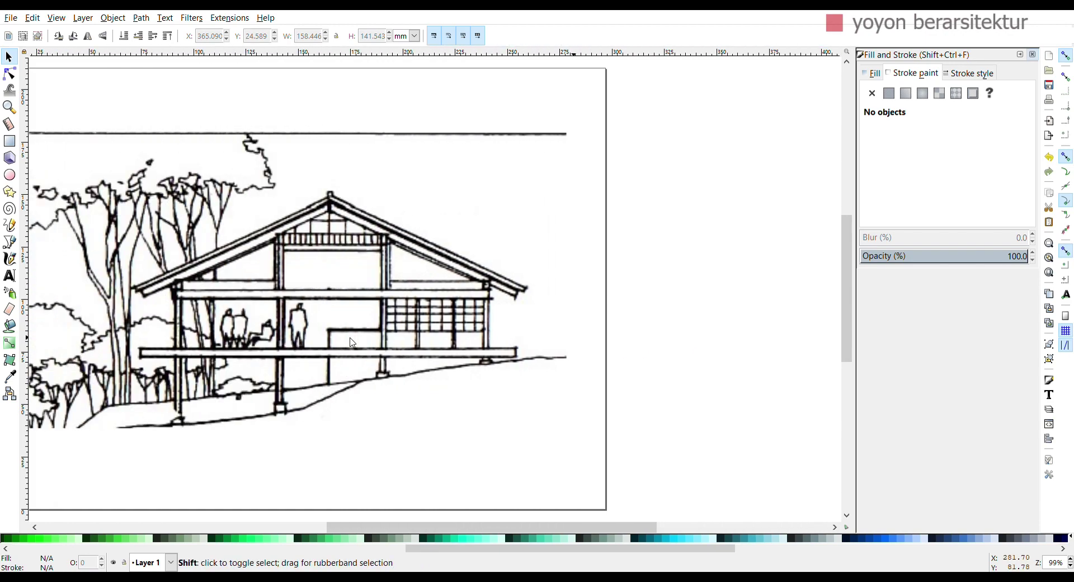